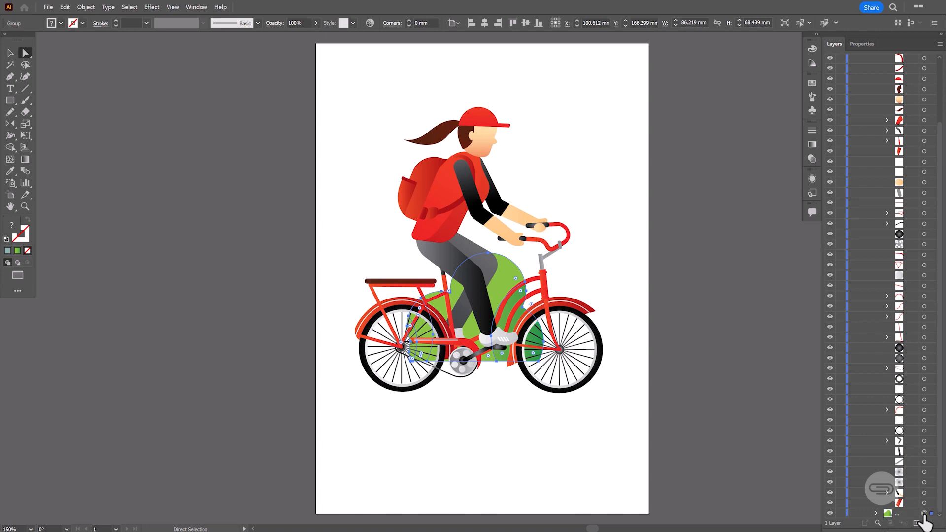
Collapse the artwork group in Layer 1 and create a new layer above it named BACK WHEEL
{"action": "scroll", "coordinate": [899, 362], "scroll_direction": "up", "scroll_amount": 2}
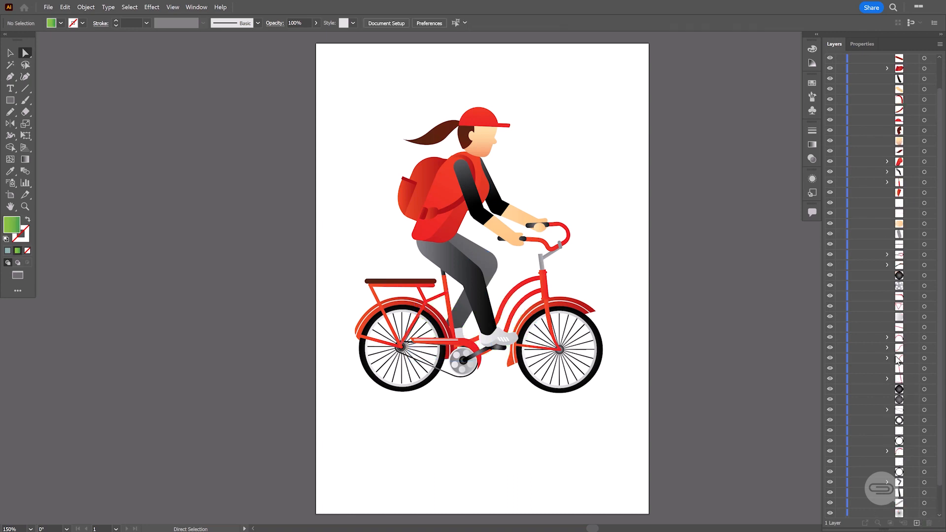
{"action": "scroll", "coordinate": [899, 362], "scroll_direction": "up", "scroll_amount": 2}
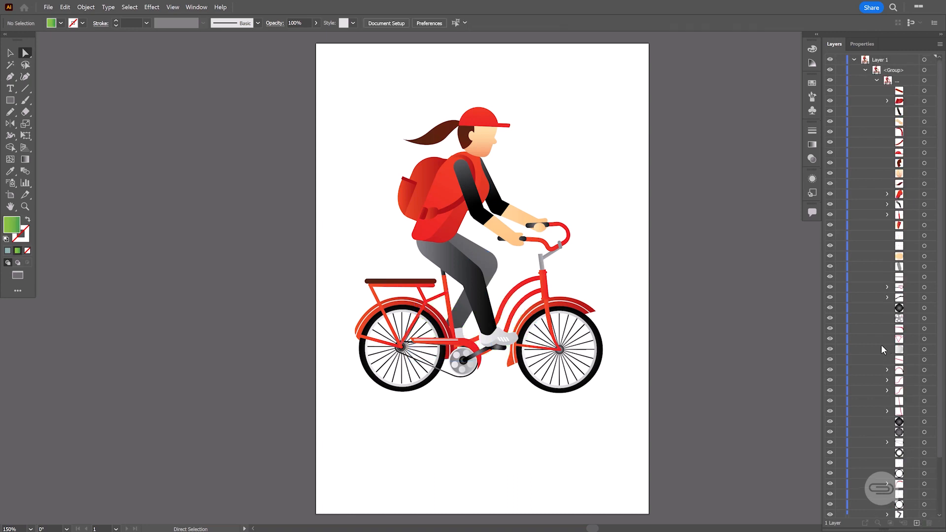
{"action": "left_click", "coordinate": [866, 71]}
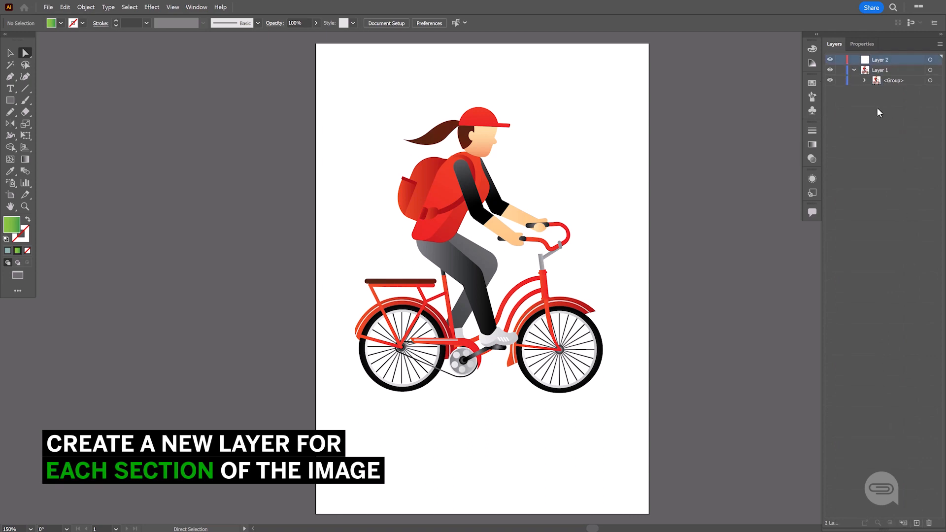
{"action": "double_click", "coordinate": [867, 61]}
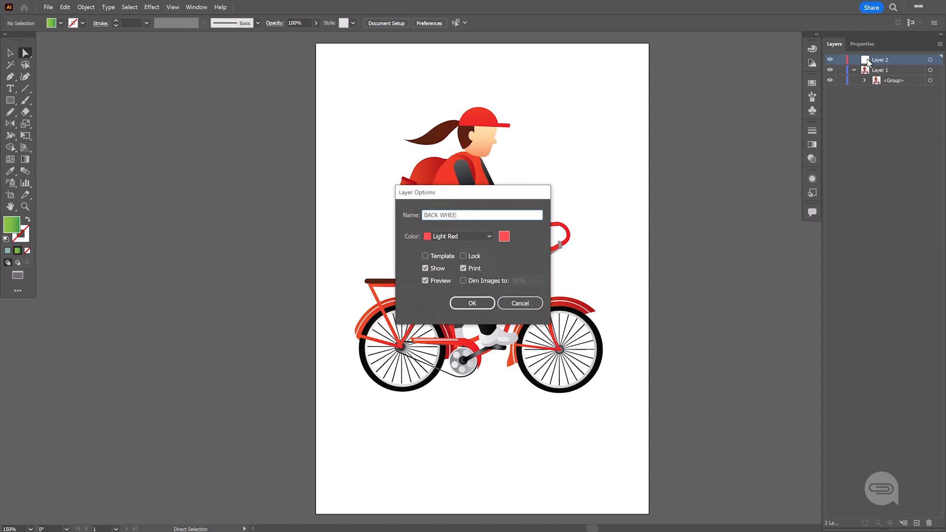
{"action": "key", "text": "Return"}
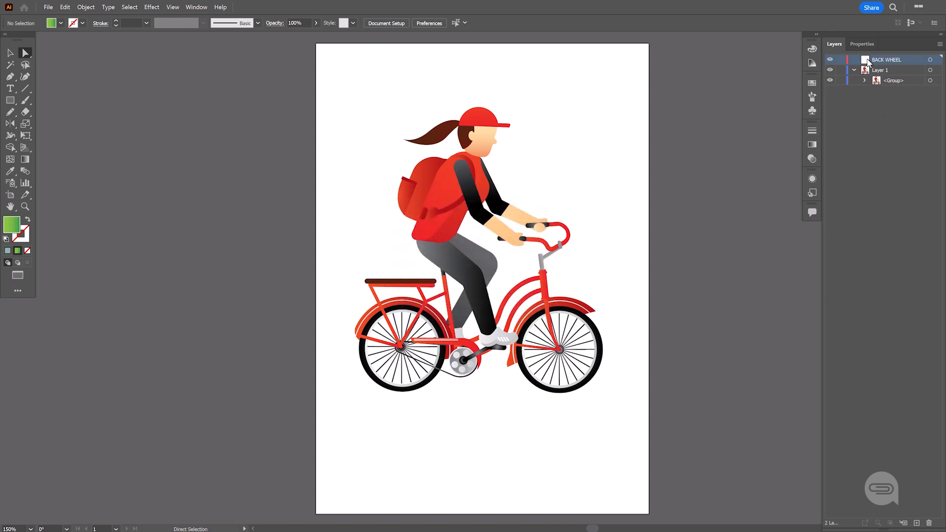
Select the black tyre of the rear wheel and move it from the Layer 1 group into the BACK WHEEL layer
{"action": "scroll", "coordinate": [402, 383], "scroll_direction": "up", "scroll_amount": 5}
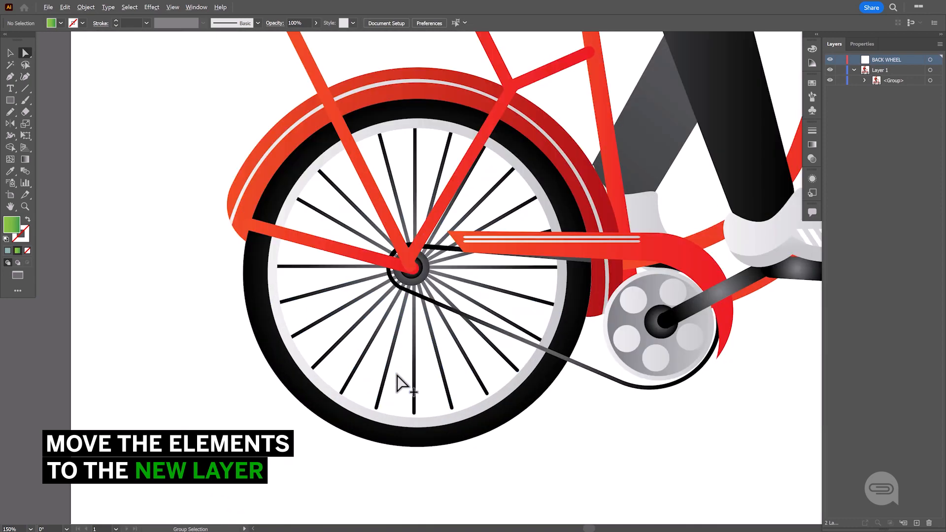
{"action": "left_click", "coordinate": [377, 438]}
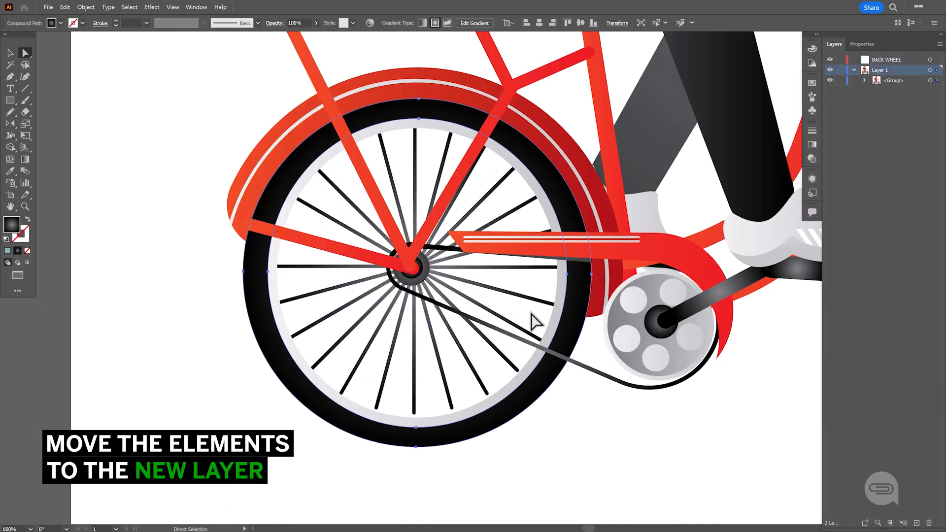
{"action": "left_click", "coordinate": [864, 81]}
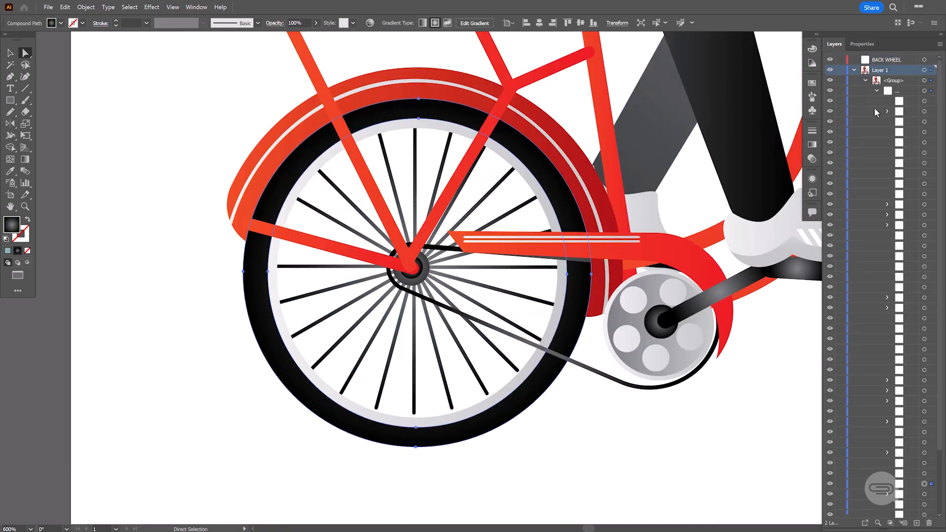
{"action": "scroll", "coordinate": [896, 239], "scroll_direction": "down", "scroll_amount": 2}
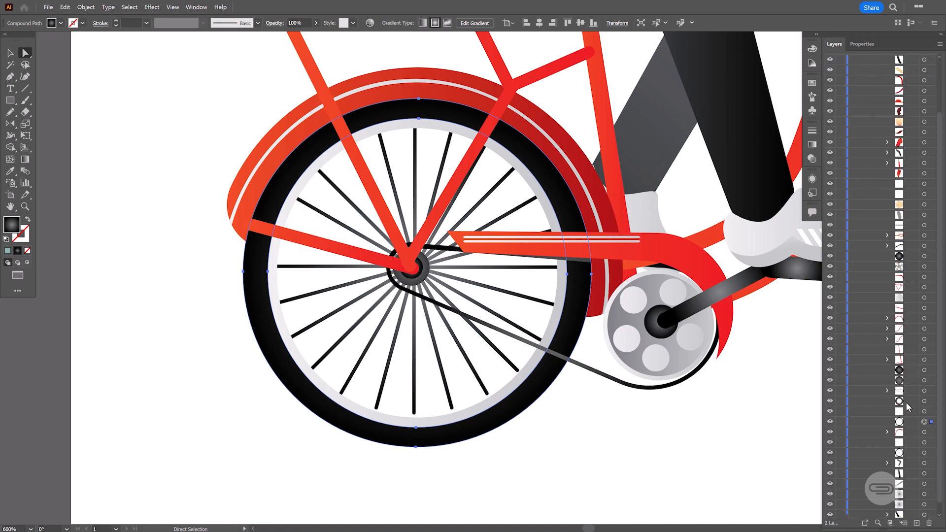
{"action": "left_click_drag", "start_coordinate": [904, 423], "coordinate": [895, 63]}
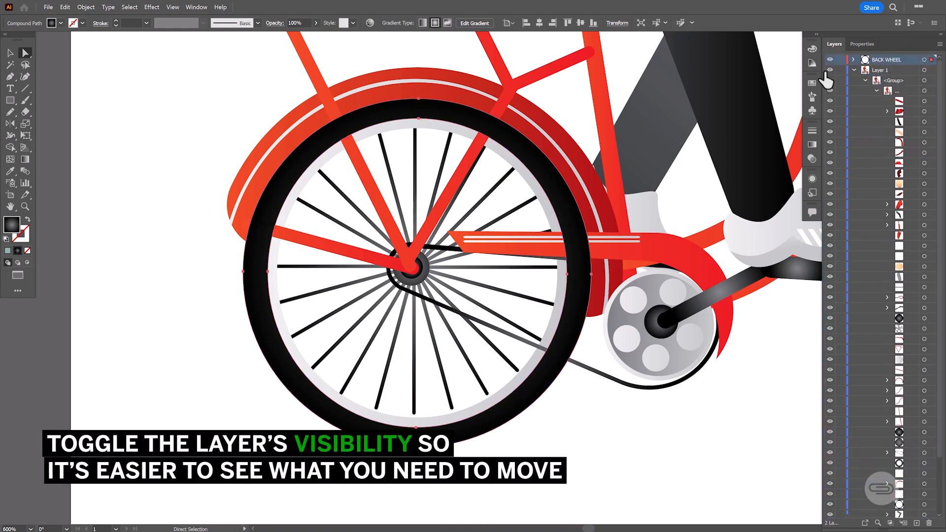
Hide the BACK WHEEL layer and move the rear wheel's light grey rim into it
{"action": "left_click", "coordinate": [830, 60]}
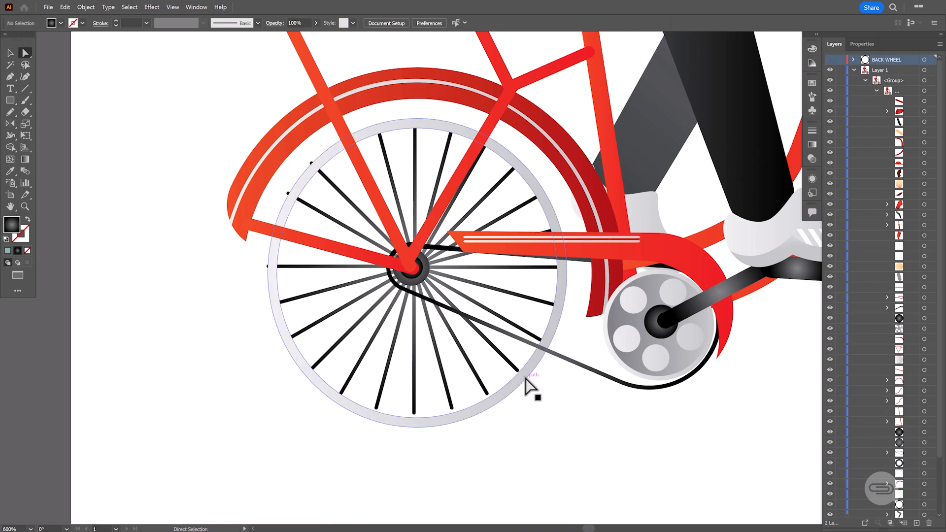
{"action": "left_click", "coordinate": [526, 379]}
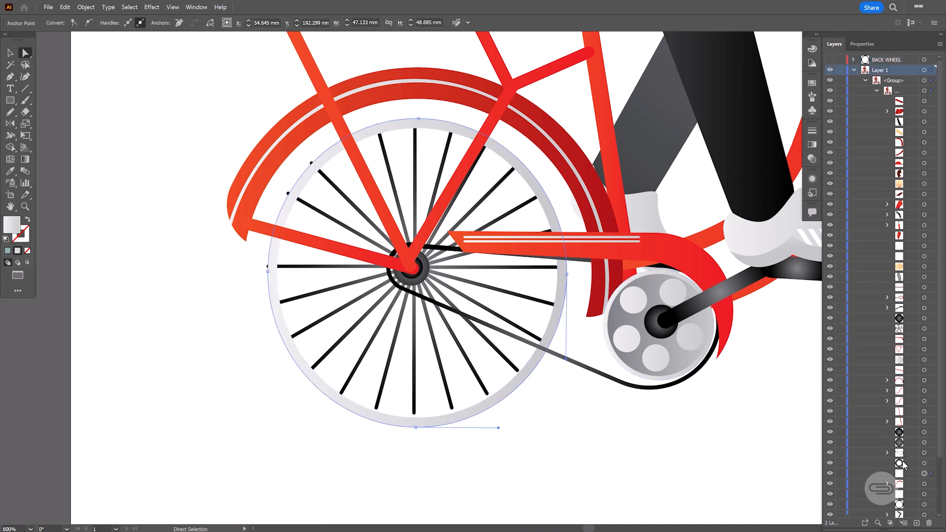
{"action": "left_click_drag", "start_coordinate": [900, 475], "coordinate": [912, 117]}
{"action": "left_click_drag", "start_coordinate": [897, 64], "coordinate": [896, 61]}
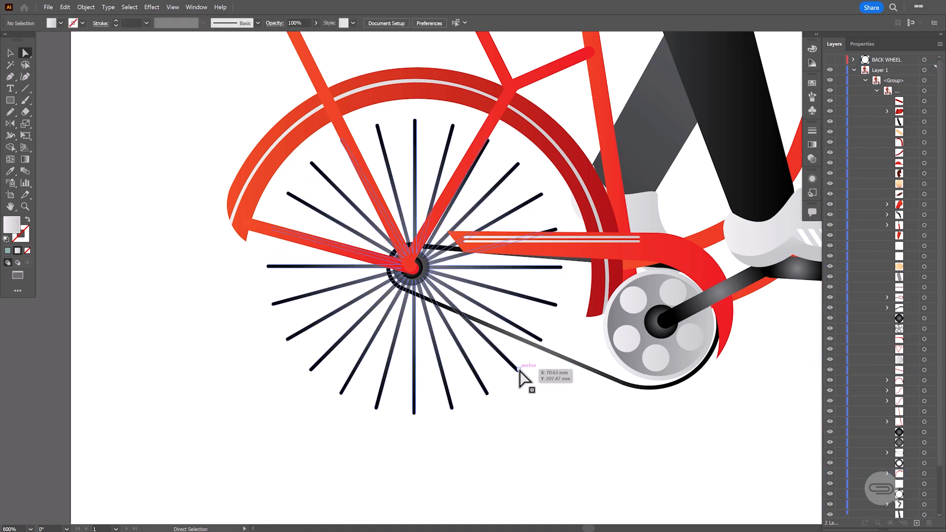
Select the rear wheel's spokes and move them from the Layer 1 group into the BACK WHEEL layer
{"action": "left_click", "coordinate": [520, 370]}
{"action": "scroll", "coordinate": [874, 420], "scroll_direction": "down", "scroll_amount": 1}
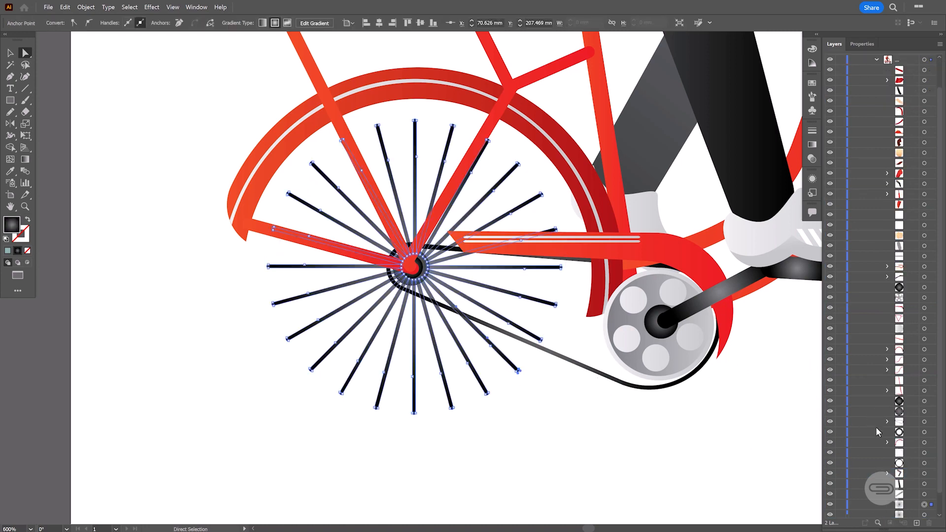
{"action": "left_click_drag", "start_coordinate": [903, 500], "coordinate": [899, 164]}
{"action": "mouse_move", "coordinate": [885, 80]}
{"action": "left_mouse_down"}
{"action": "mouse_move", "coordinate": [890, 54]}
{"action": "mouse_move", "coordinate": [882, 62]}
{"action": "left_mouse_up"}
{"action": "left_click", "coordinate": [886, 59]}
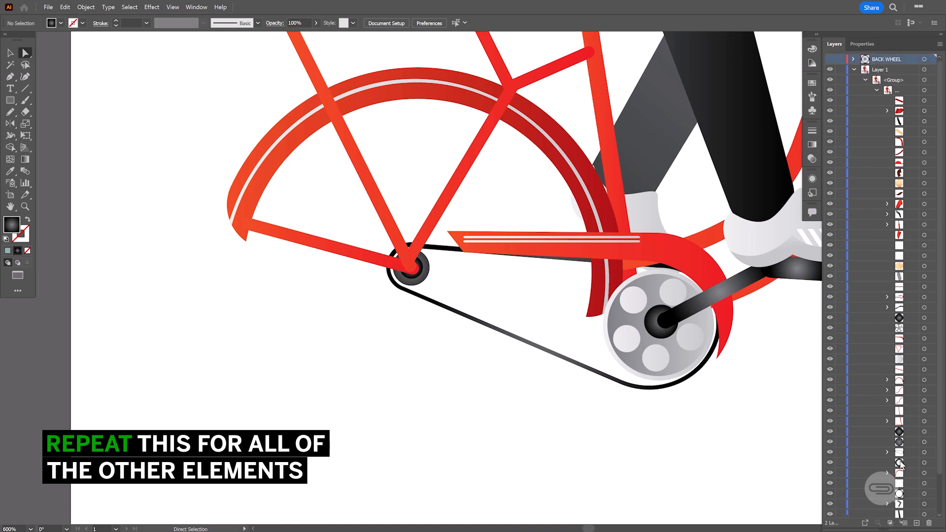
Create a new layer named FRONT WHEEL and hide it
{"action": "left_click", "coordinate": [917, 523]}
{"action": "double_click", "coordinate": [866, 59]}
{"action": "type", "text": "FRONT WHEEL"}
{"action": "key", "text": "Return"}
{"action": "left_click", "coordinate": [829, 59]}
Move the front wheel's tyre, rim and spokes into the FRONT WHEEL layer and collapse Layer 1
{"action": "left_click_drag", "start_coordinate": [604, 467], "coordinate": [572, 464]}
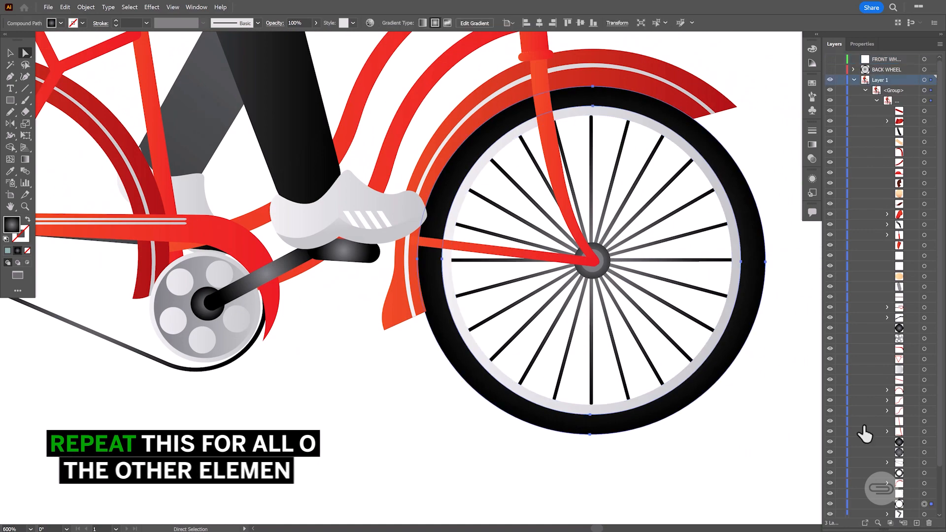
{"action": "left_click", "coordinate": [746, 274]}
{"action": "key", "text": "Delete"}
{"action": "left_click", "coordinate": [734, 260]}
{"action": "scroll", "coordinate": [897, 492], "scroll_direction": "down", "scroll_amount": 3}
{"action": "left_click_drag", "start_coordinate": [897, 493], "coordinate": [880, 60]}
{"action": "left_click", "coordinate": [854, 80]}
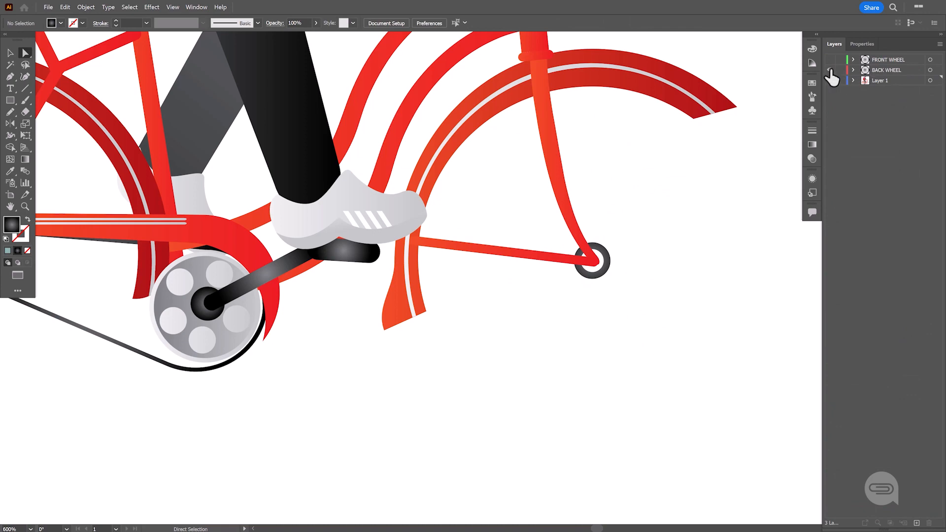
Show both wheel layers again and place them below Layer 1 in the stacking order
{"action": "left_click", "coordinate": [829, 69]}
{"action": "left_click", "coordinate": [830, 59]}
{"action": "left_click_drag", "start_coordinate": [865, 72], "coordinate": [883, 78]}
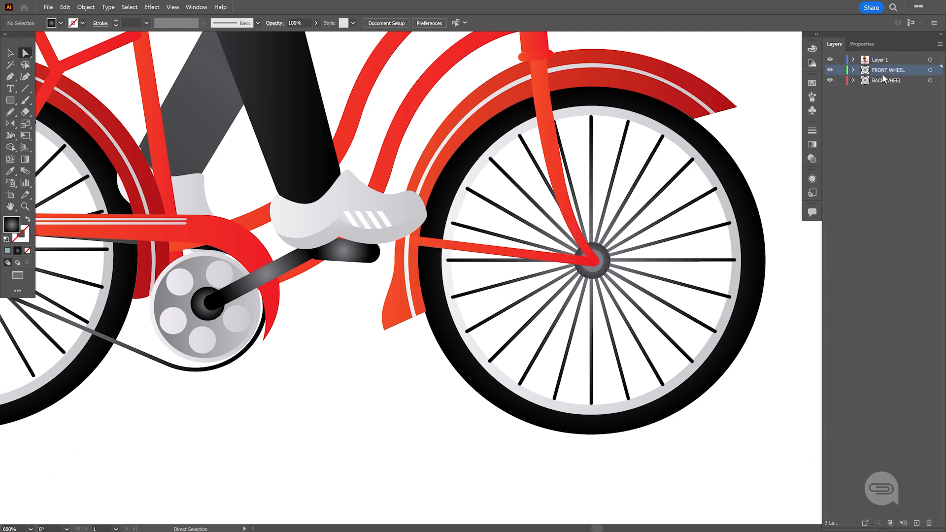
Create a HEAD layer and move the cyclist's cap, hair and face from Layer 1 into it
{"action": "left_click", "coordinate": [855, 63]}
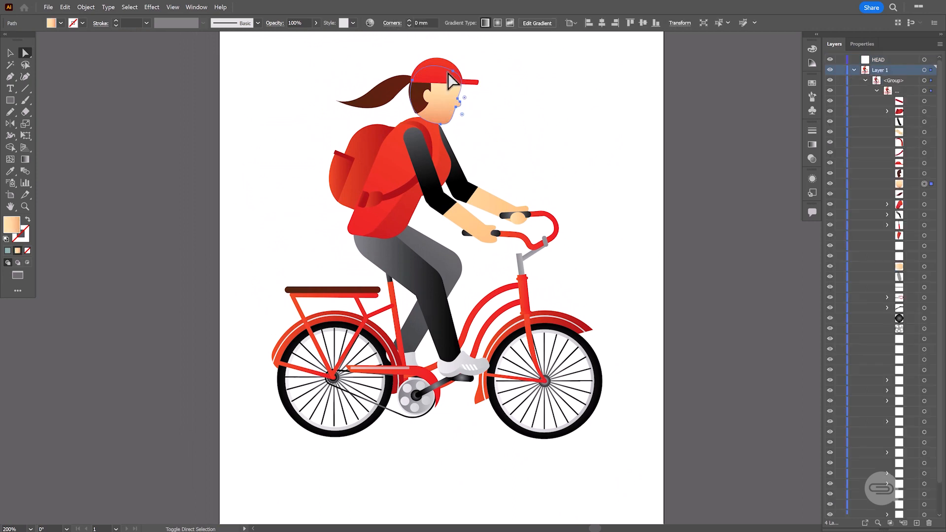
{"action": "left_click", "coordinate": [897, 166]}
{"action": "left_click", "coordinate": [898, 184], "text": "ctrl"}
{"action": "left_click_drag", "start_coordinate": [898, 184], "coordinate": [886, 61]}
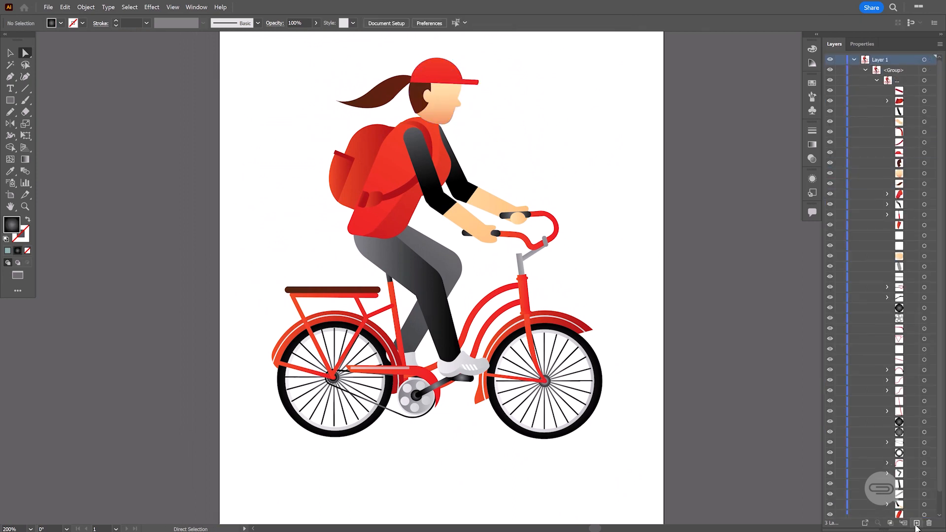
{"action": "left_click", "coordinate": [916, 523], "text": "alt"}
{"action": "key", "text": "Return"}
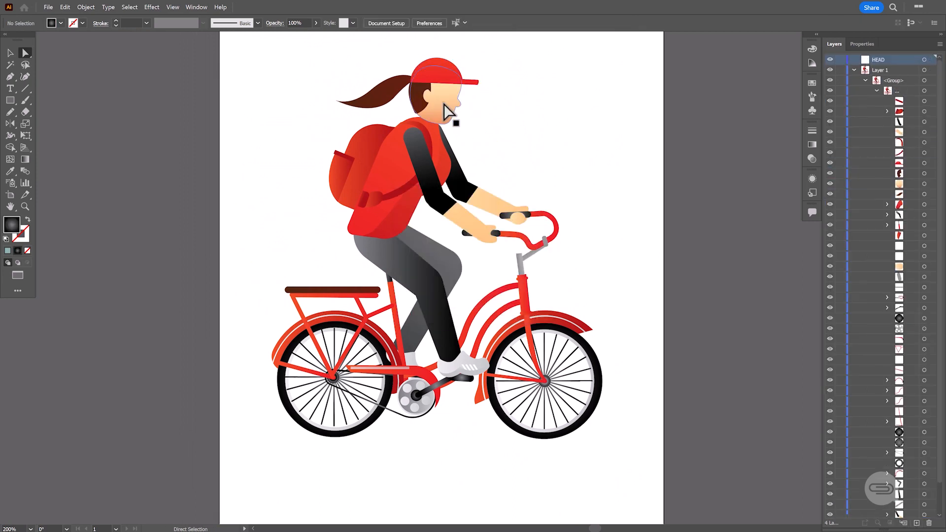
{"action": "left_click", "coordinate": [456, 131]}
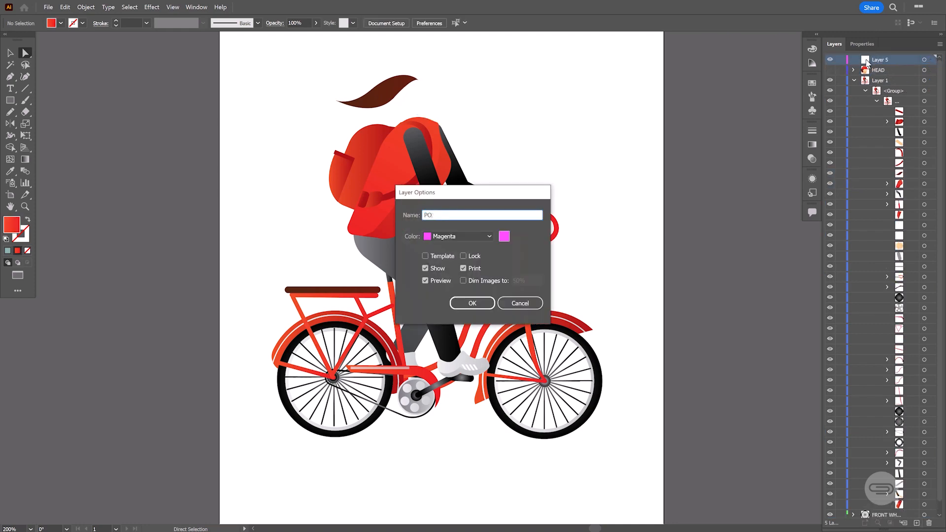
Create a PONYTAIL layer holding the ponytail and move the HEAD layer above it
{"action": "key", "text": "Return"}
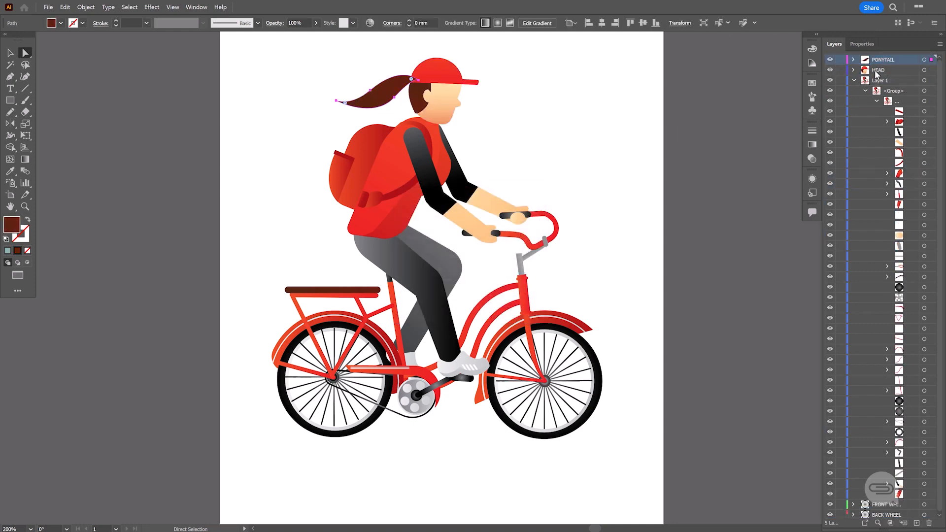
{"action": "left_click_drag", "start_coordinate": [876, 74], "coordinate": [872, 58]}
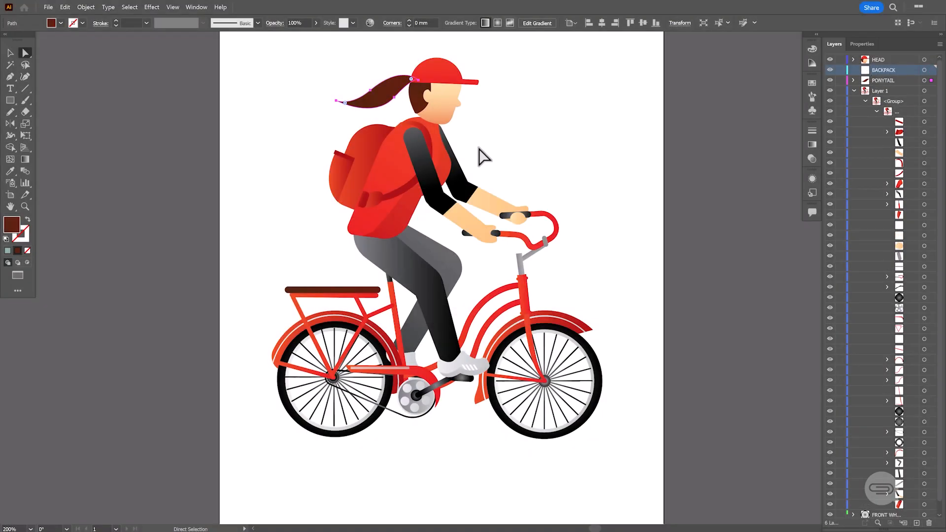
Select all the backpack pieces and straps in Layer 1 and move them into the BACKPACK layer
{"action": "left_click", "coordinate": [427, 148]}
{"action": "left_click", "coordinate": [395, 189], "text": "shift"}
{"action": "left_click", "coordinate": [367, 157], "text": "shift"}
{"action": "left_click", "coordinate": [906, 163]}
{"action": "left_click", "coordinate": [905, 173], "text": "ctrl"}
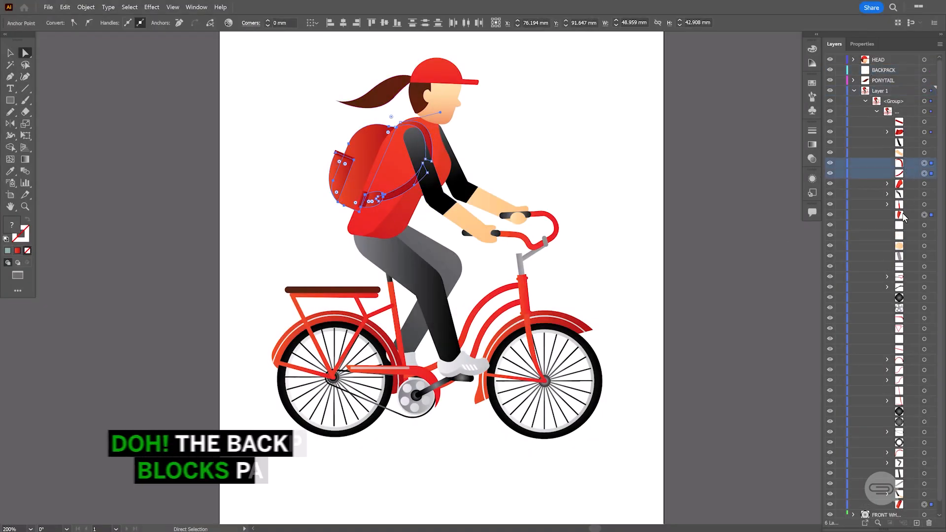
{"action": "left_click", "coordinate": [906, 215], "text": "ctrl"}
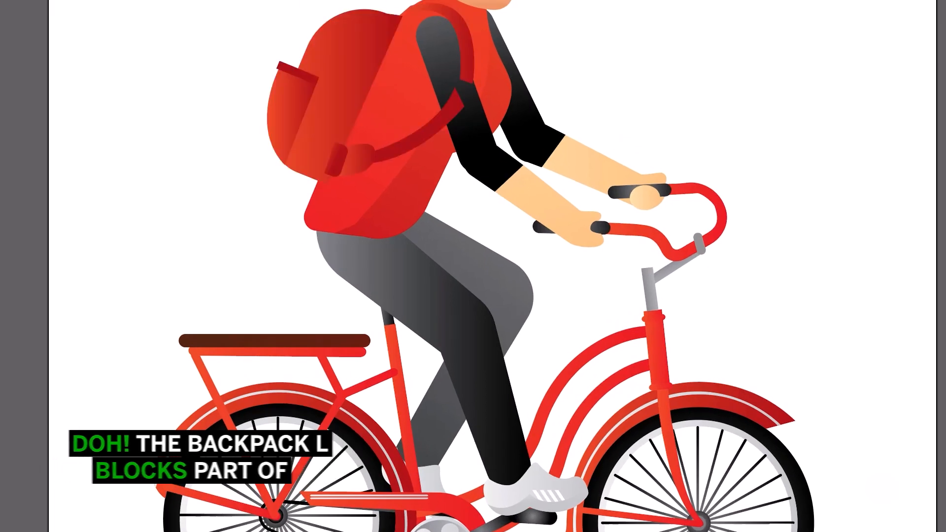
Create a RIGHT ARM layer above BACKPACK and move the near arm's black sleeve and forearm into it
{"action": "key", "text": "ctrl+alt+l"}
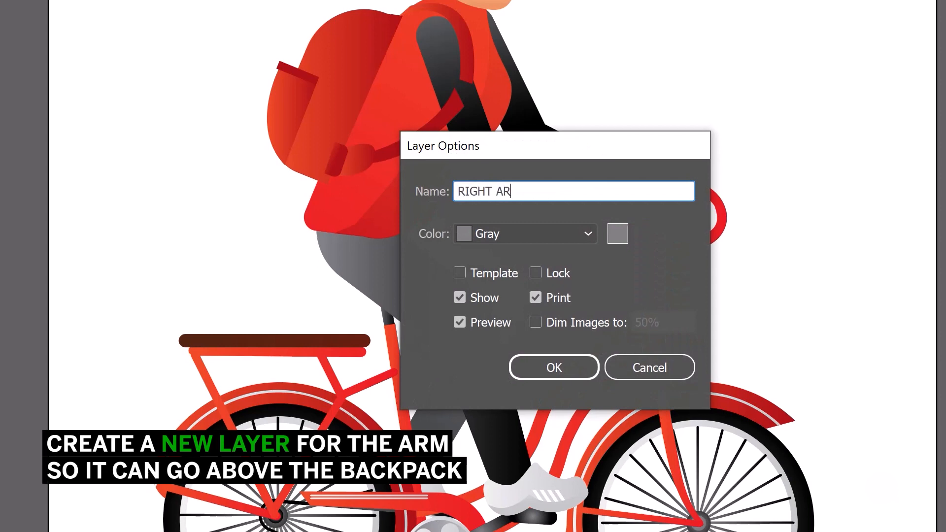
{"action": "key", "text": "Return"}
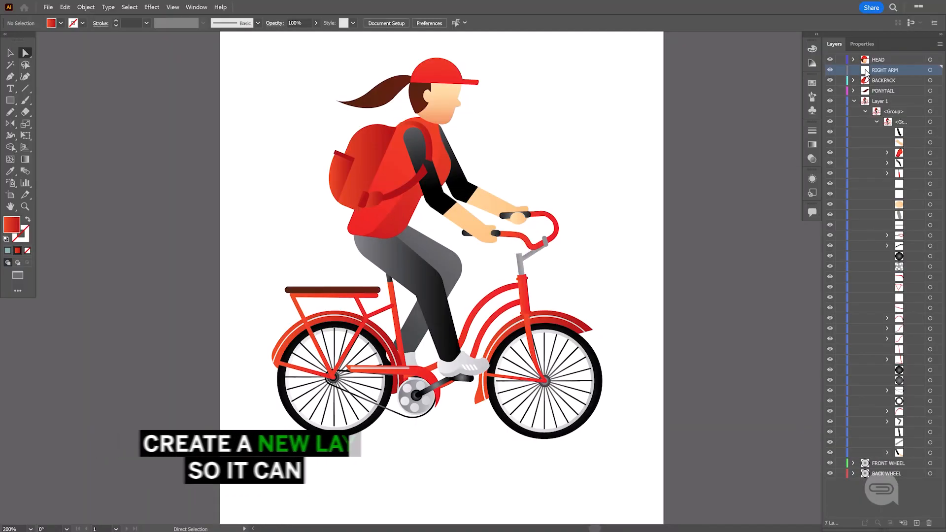
{"action": "left_click", "coordinate": [416, 160]}
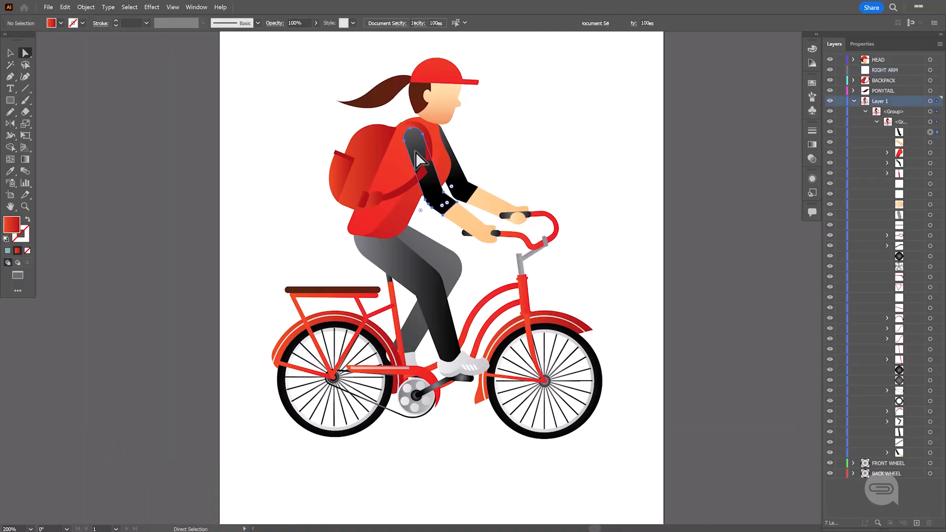
{"action": "left_click", "coordinate": [468, 224], "text": "shift"}
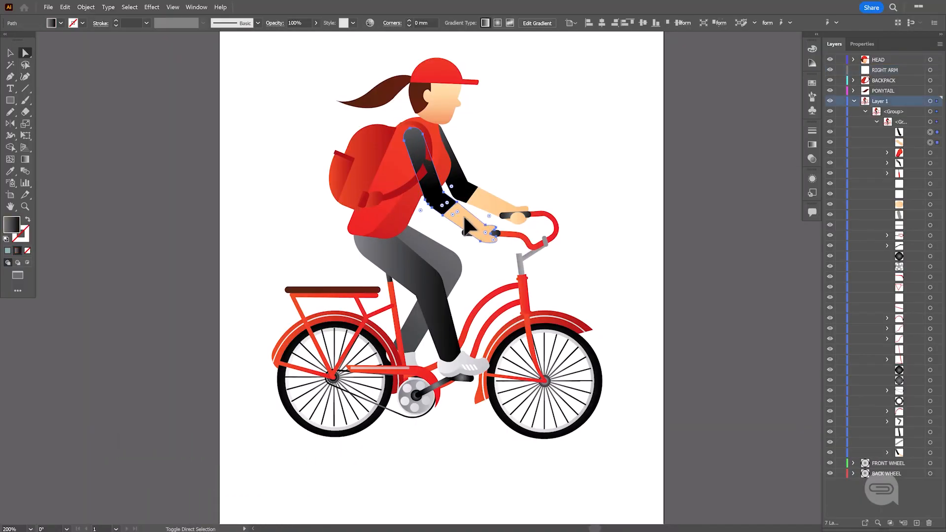
{"action": "left_click", "coordinate": [904, 133]}
{"action": "left_click", "coordinate": [903, 141], "text": "shift"}
{"action": "left_click_drag", "start_coordinate": [903, 142], "coordinate": [885, 70]}
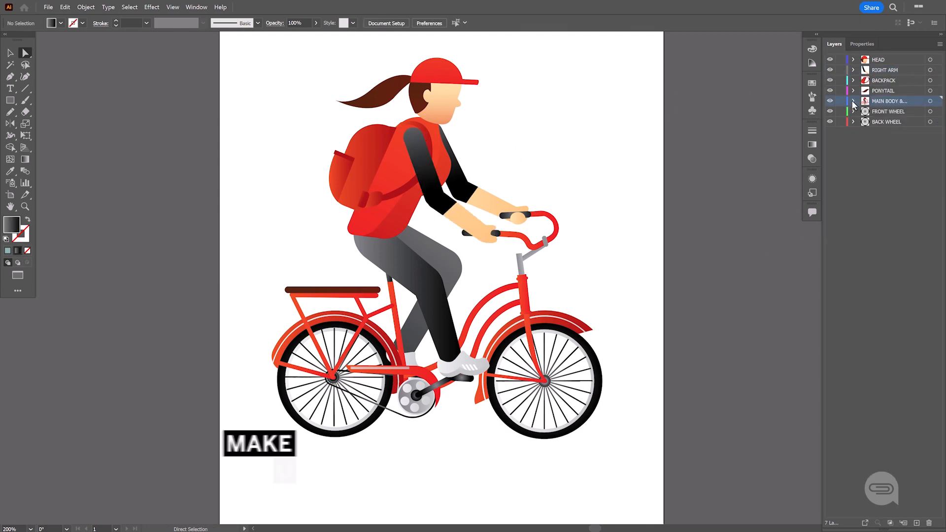
Move the PONYTAIL layer directly below HEAD and toggle the layers' visibility to check their contents
{"action": "left_click_drag", "start_coordinate": [838, 91], "coordinate": [834, 74]}
{"action": "left_click", "coordinate": [830, 70]}
{"action": "left_click", "coordinate": [830, 70]}
{"action": "left_click", "coordinate": [830, 80]}
{"action": "left_click", "coordinate": [830, 80]}
{"action": "left_click", "coordinate": [830, 90]}
{"action": "left_click", "coordinate": [830, 91]}
{"action": "left_click", "coordinate": [830, 112]}
{"action": "left_click", "coordinate": [830, 112]}
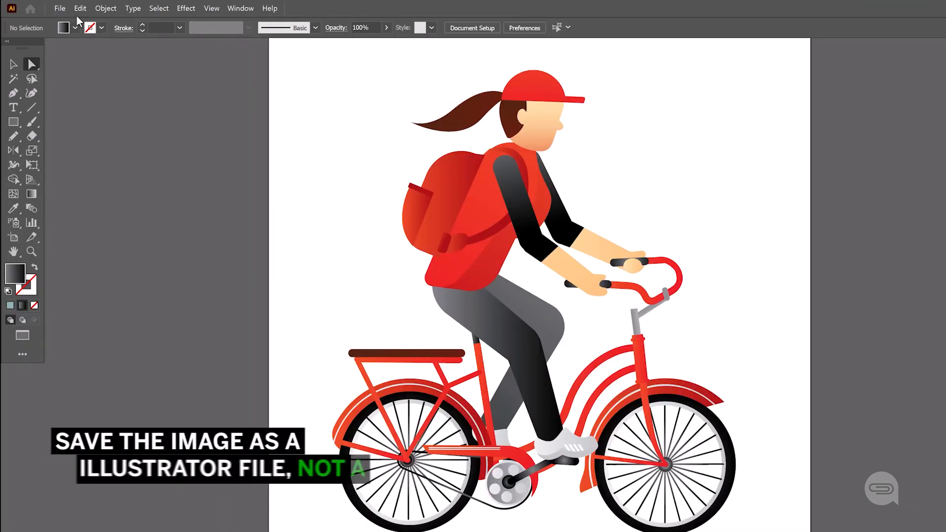
Save the document as bicycle-scene-layered in Adobe Illustrator (*.AI) format, accepting the Illustrator options
{"action": "left_click", "coordinate": [48, 7]}
{"action": "left_click", "coordinate": [77, 90]}
{"action": "type", "text": "bicycle-scene-layered"}
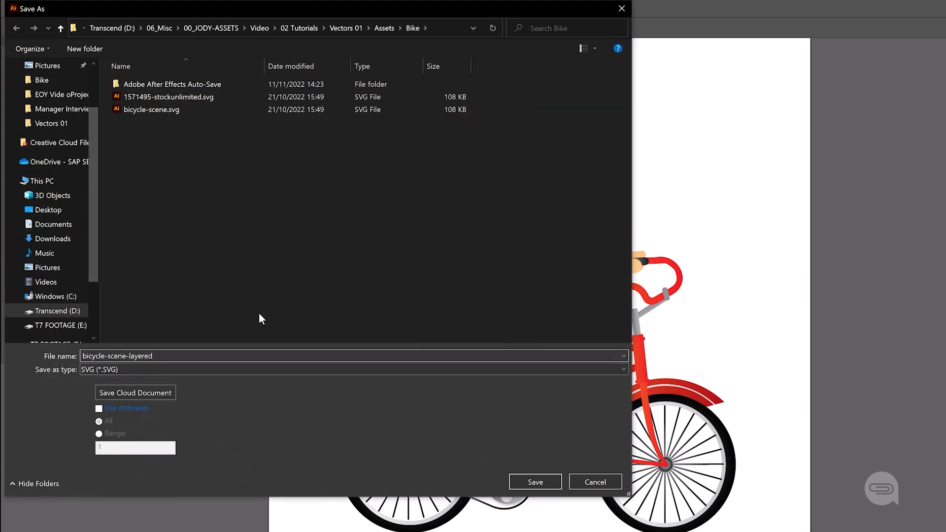
{"action": "left_click", "coordinate": [186, 369]}
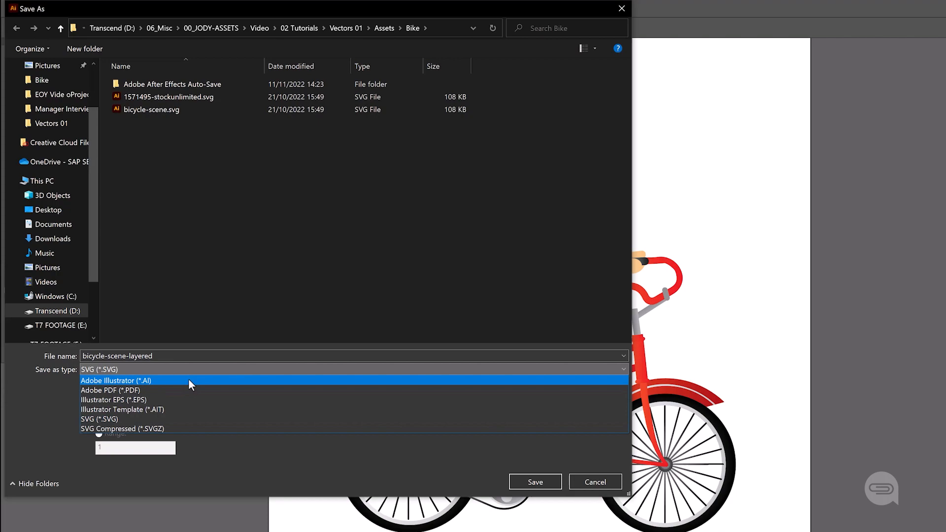
{"action": "left_click", "coordinate": [188, 379]}
{"action": "left_click", "coordinate": [530, 481]}
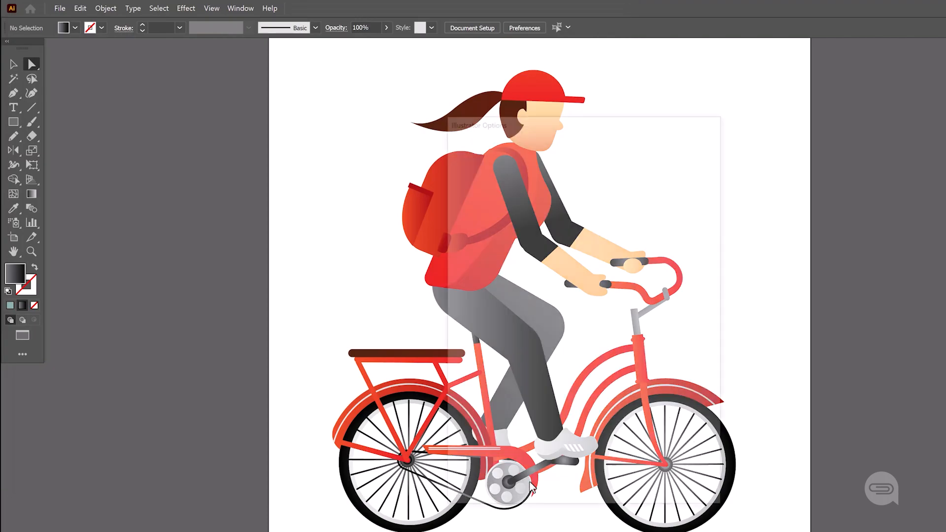
{"action": "left_click", "coordinate": [619, 481]}
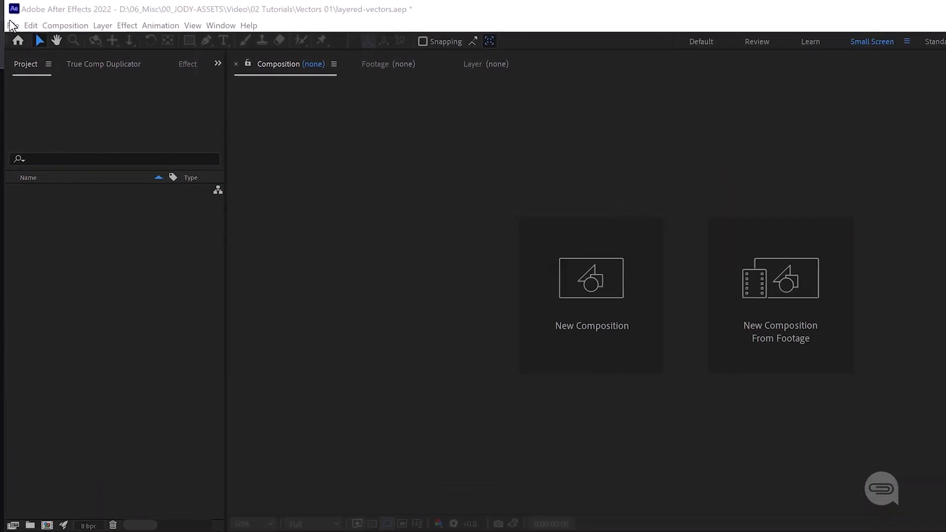
Import bicycle-scene-layered.ai into the After Effects project with Import Kind set to Composition
{"action": "left_click", "coordinate": [11, 21]}
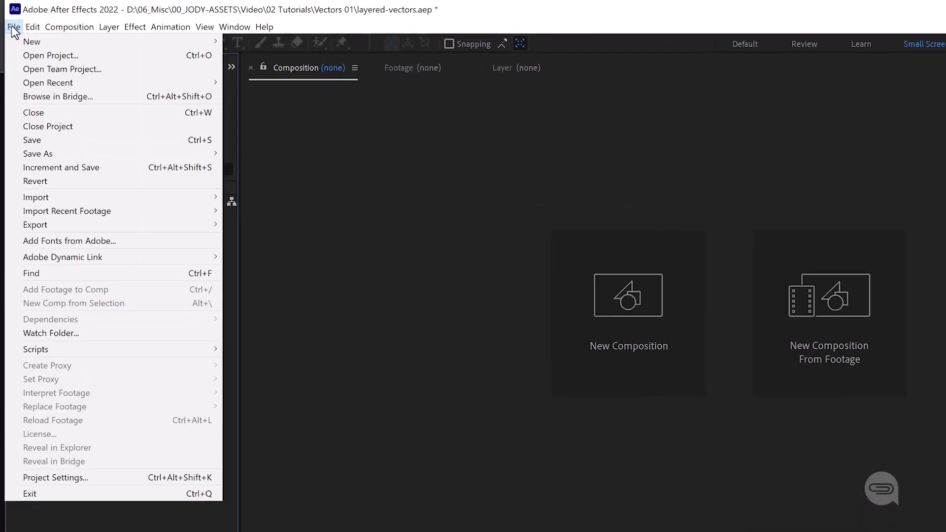
{"action": "mouse_move", "coordinate": [219, 196]}
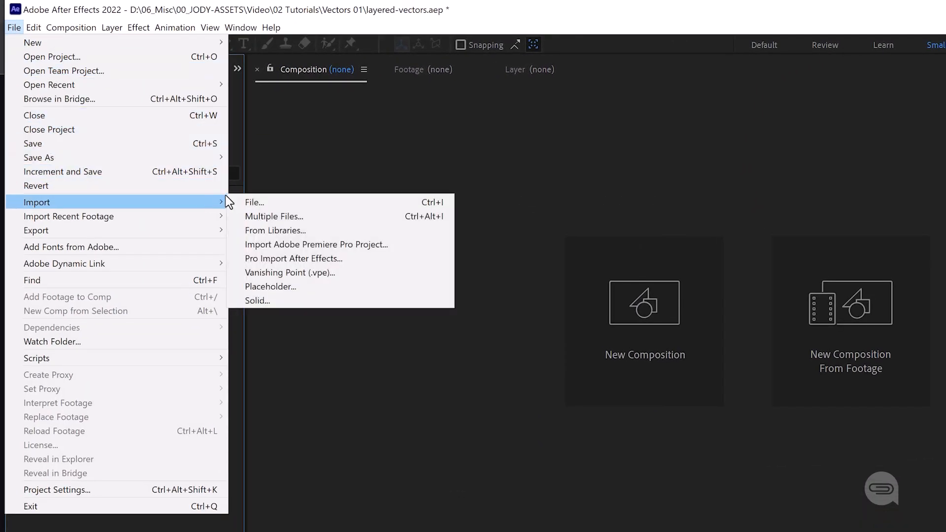
{"action": "left_click", "coordinate": [251, 202]}
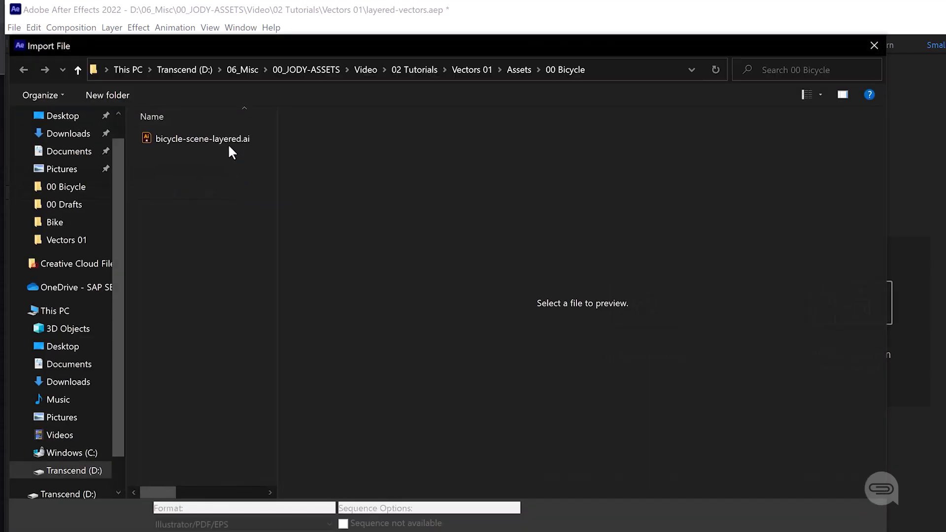
{"action": "double_click", "coordinate": [228, 140]}
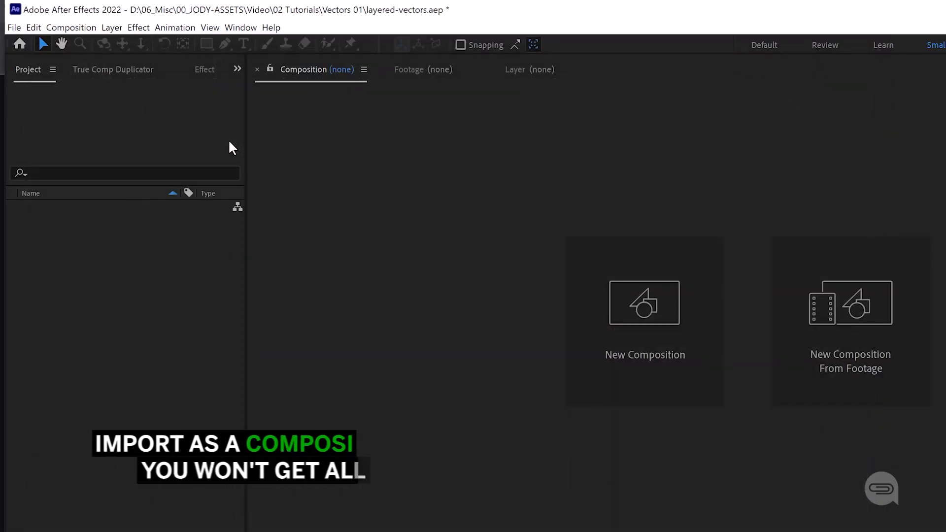
{"action": "left_click", "coordinate": [714, 278]}
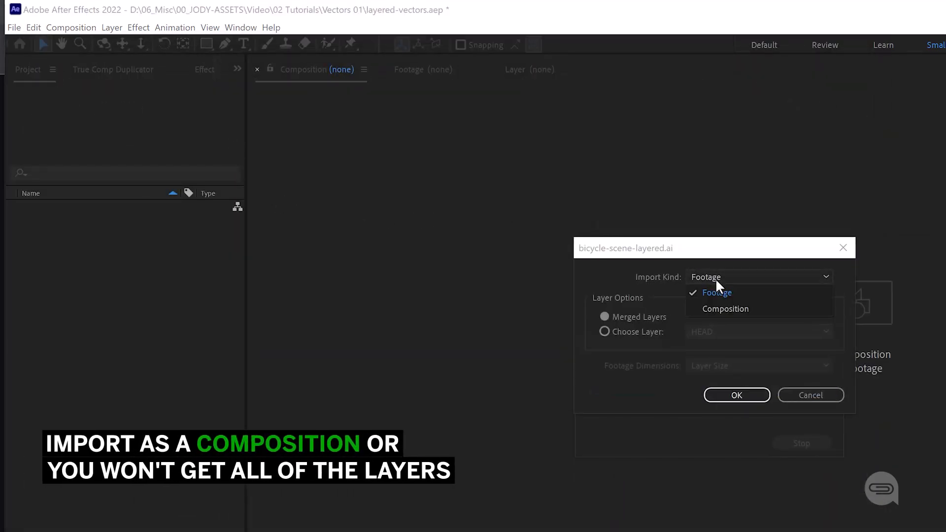
{"action": "left_click", "coordinate": [717, 310]}
{"action": "left_click", "coordinate": [736, 395]}
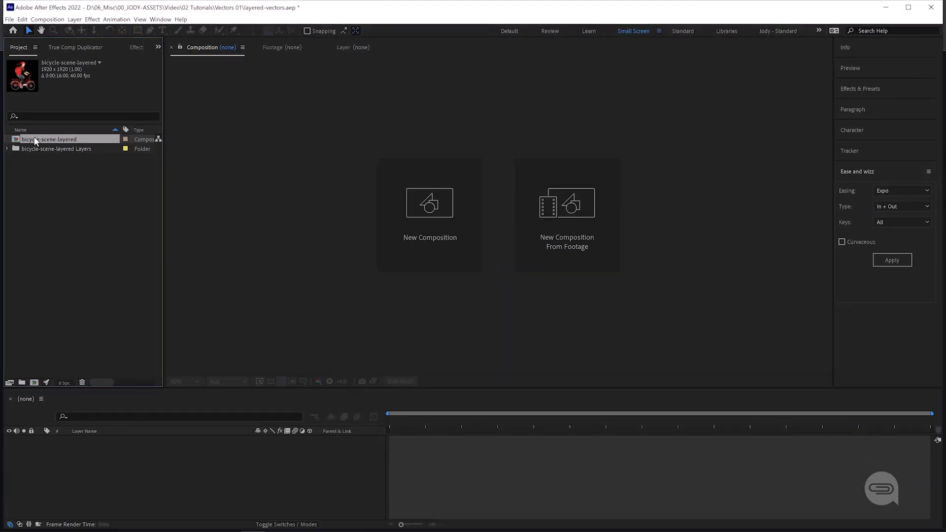
Open the bicycle-scene-layered composition and enable continuous rasterization and motion blur on all seven layers
{"action": "double_click", "coordinate": [37, 149]}
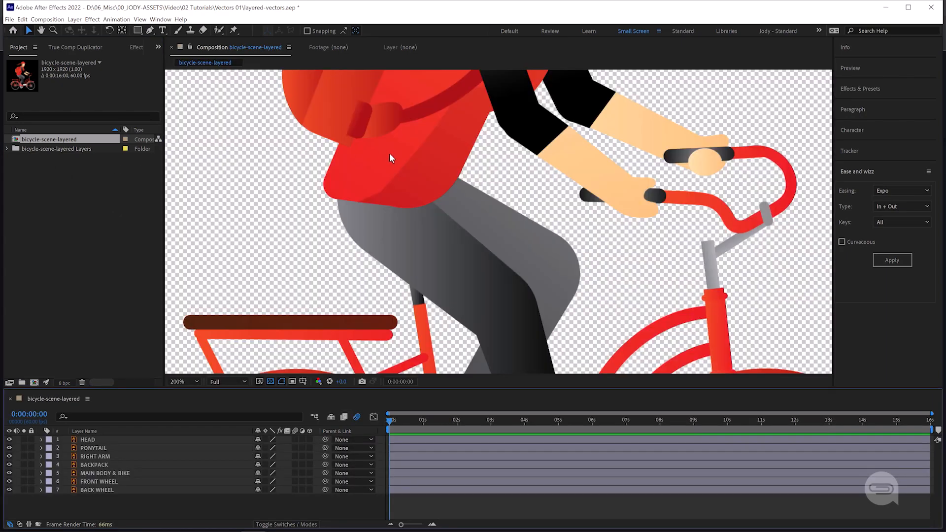
{"action": "key", "text": "comma"}
{"action": "key", "text": "comma"}
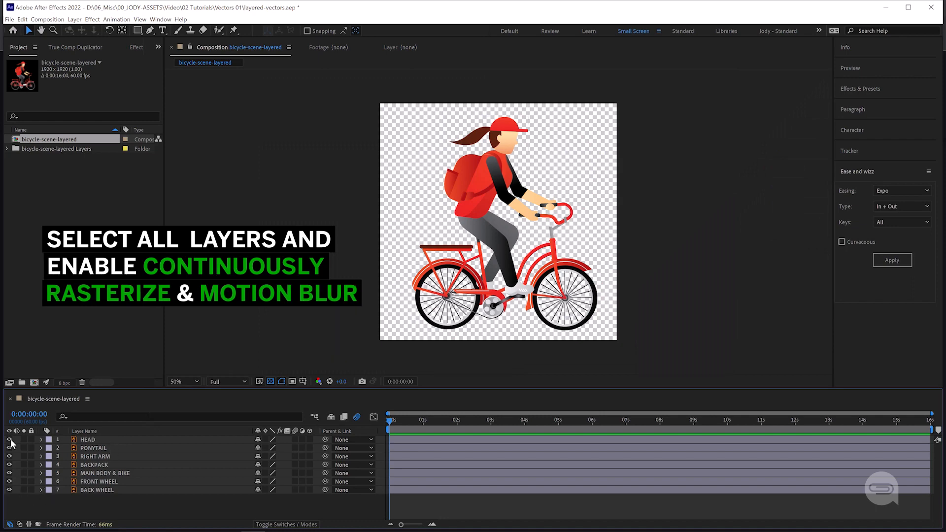
{"action": "key", "text": "ctrl+a"}
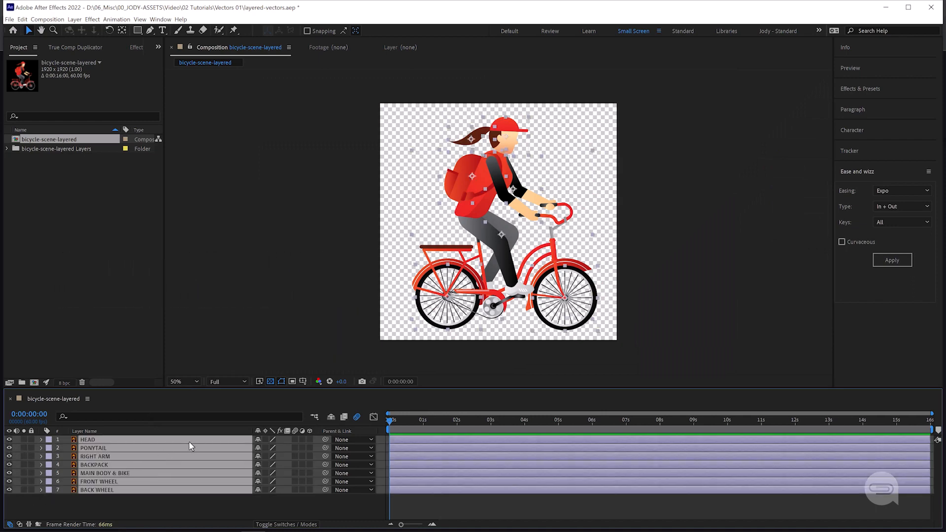
{"action": "left_click", "coordinate": [264, 438]}
{"action": "left_click", "coordinate": [296, 439]}
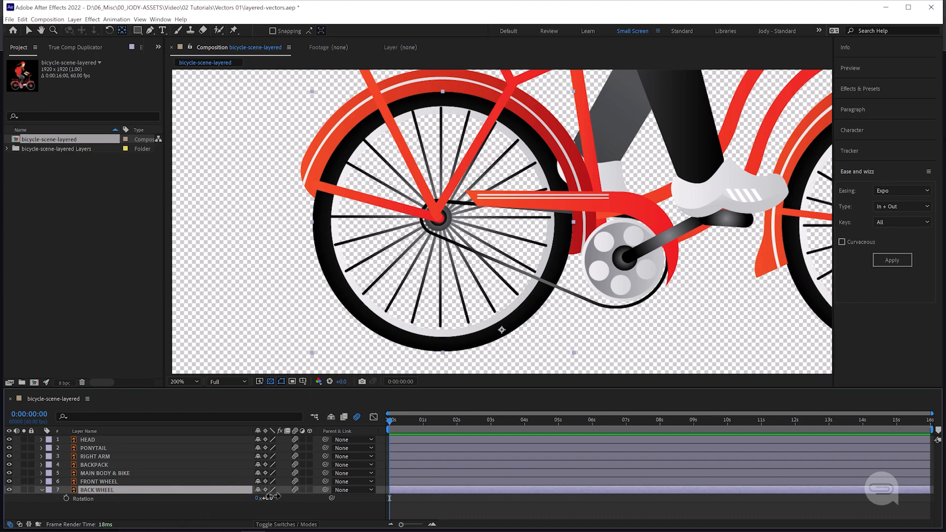
Test the BACK WHEEL layer's rotation, undo it, and move the layer's anchor point to the wheel's hub
{"action": "left_click_drag", "start_coordinate": [276, 497], "coordinate": [249, 498]}
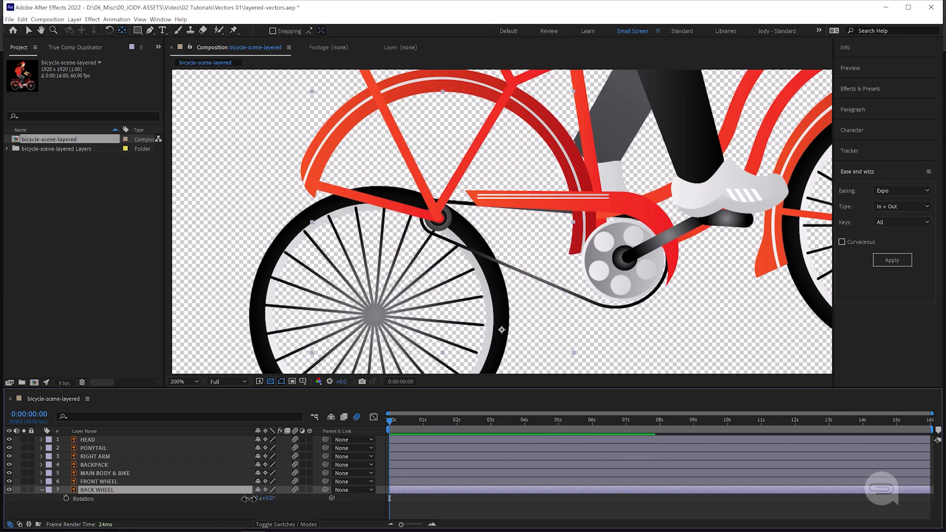
{"action": "key", "text": "ctrl+z"}
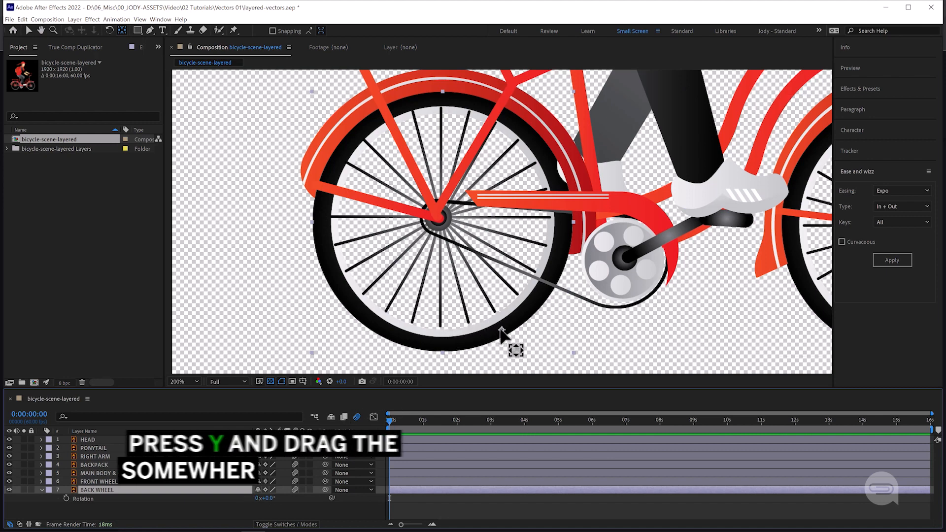
{"action": "left_click_drag", "start_coordinate": [499, 327], "coordinate": [479, 290]}
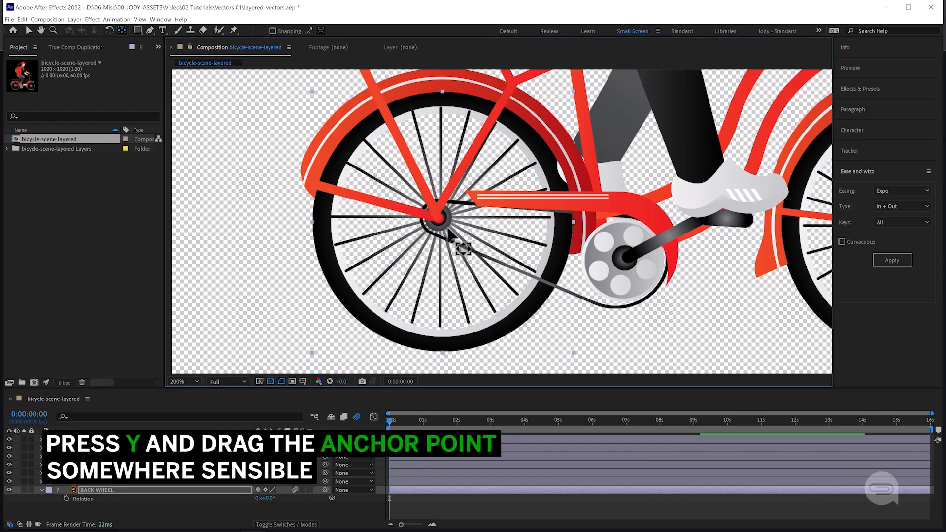
{"action": "left_click_drag", "start_coordinate": [442, 224], "coordinate": [439, 218]}
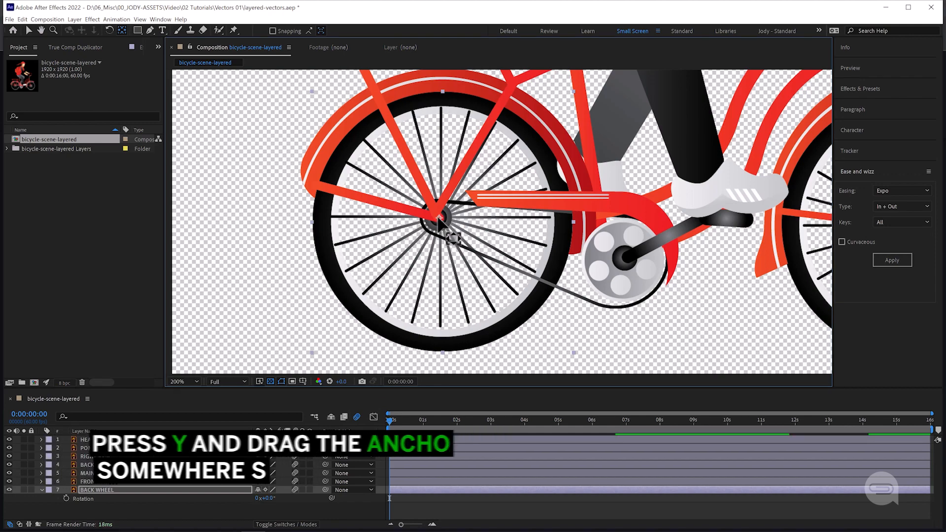
Move the FRONT WHEEL layer's anchor point to the centre of the front wheel's hub
{"action": "left_click_drag", "start_coordinate": [606, 246], "coordinate": [282, 251]}
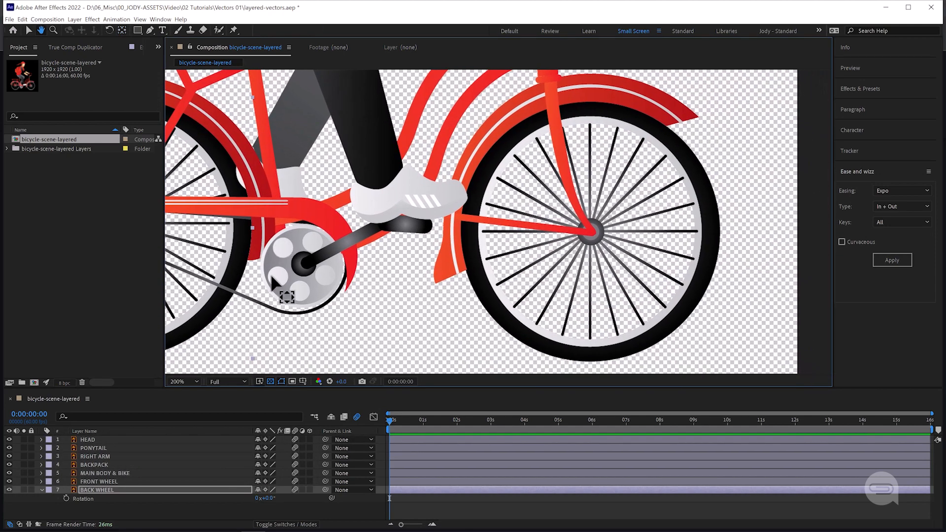
{"action": "left_click", "coordinate": [119, 481]}
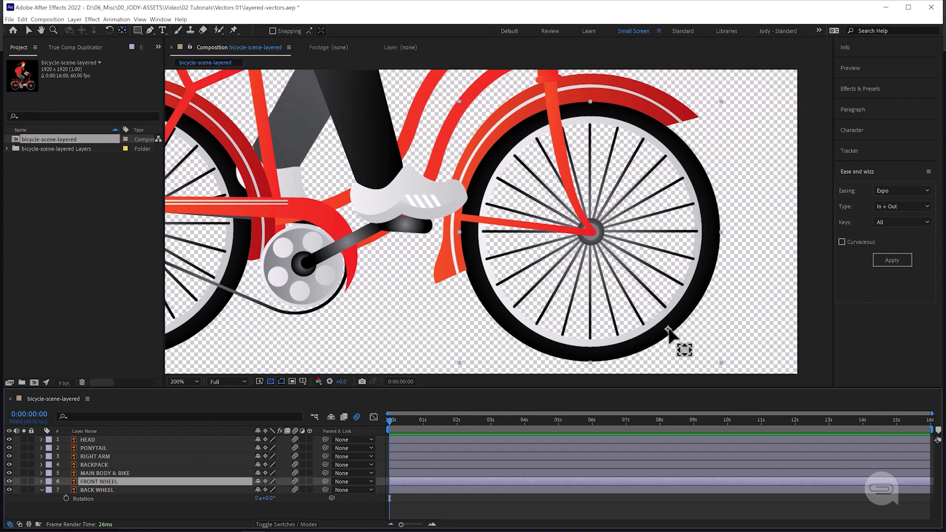
{"action": "left_click_drag", "start_coordinate": [670, 330], "coordinate": [602, 232]}
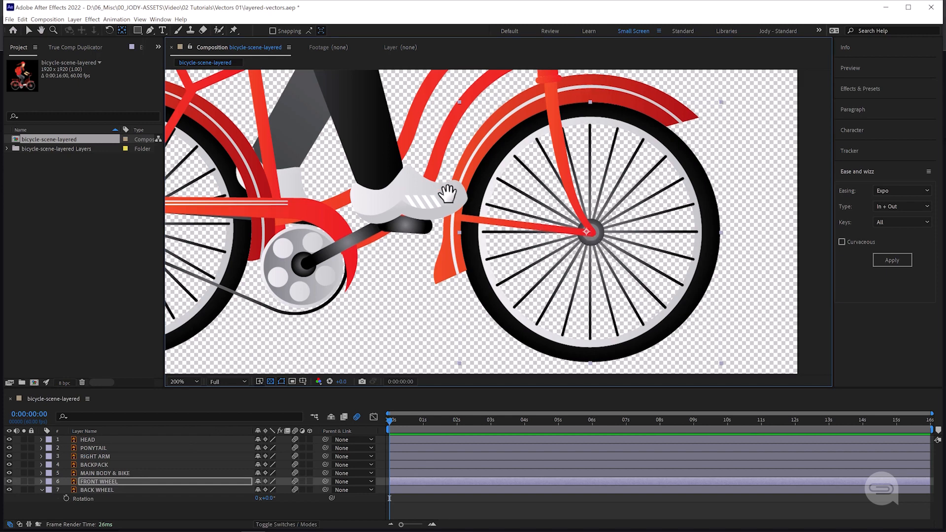
Move the PONYTAIL layer's anchor point to where the hair meets the back of the cap, testing its rotation
{"action": "left_click_drag", "start_coordinate": [443, 187], "coordinate": [521, 342]}
{"action": "left_click_drag", "start_coordinate": [515, 195], "coordinate": [517, 288]}
{"action": "left_click_drag", "start_coordinate": [442, 159], "coordinate": [509, 325]}
{"action": "left_click_drag", "start_coordinate": [527, 150], "coordinate": [516, 246]}
{"action": "left_click", "coordinate": [142, 448]}
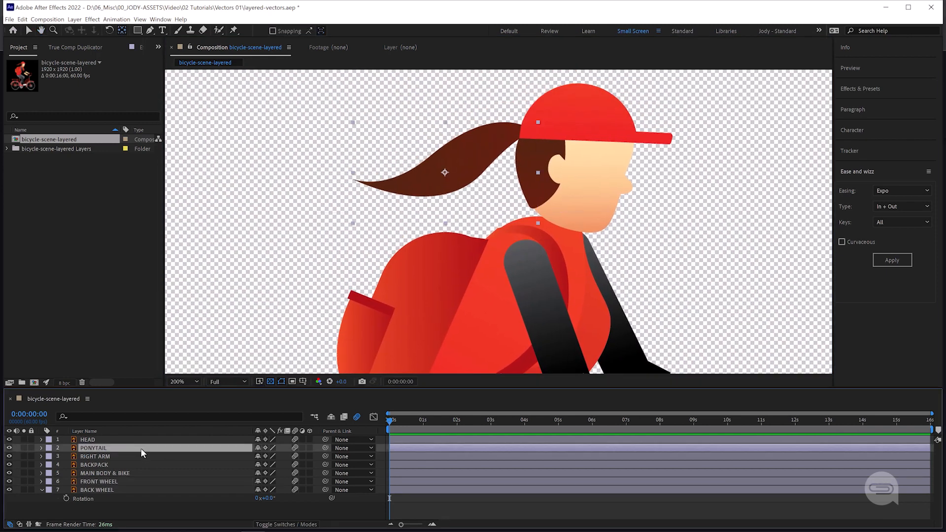
{"action": "key", "text": "r"}
{"action": "left_click_drag", "start_coordinate": [270, 456], "coordinate": [270, 456]}
{"action": "key", "text": "ctrl+z"}
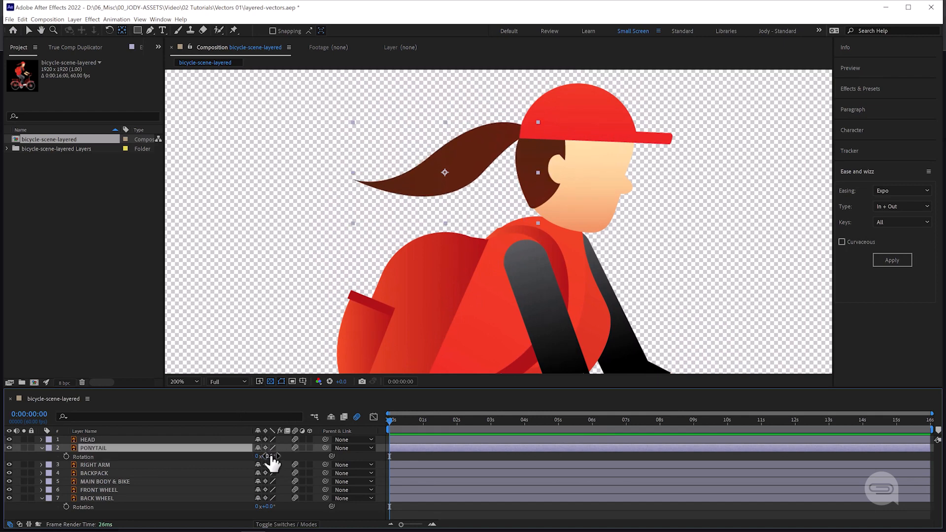
{"action": "left_click_drag", "start_coordinate": [445, 183], "coordinate": [526, 143]}
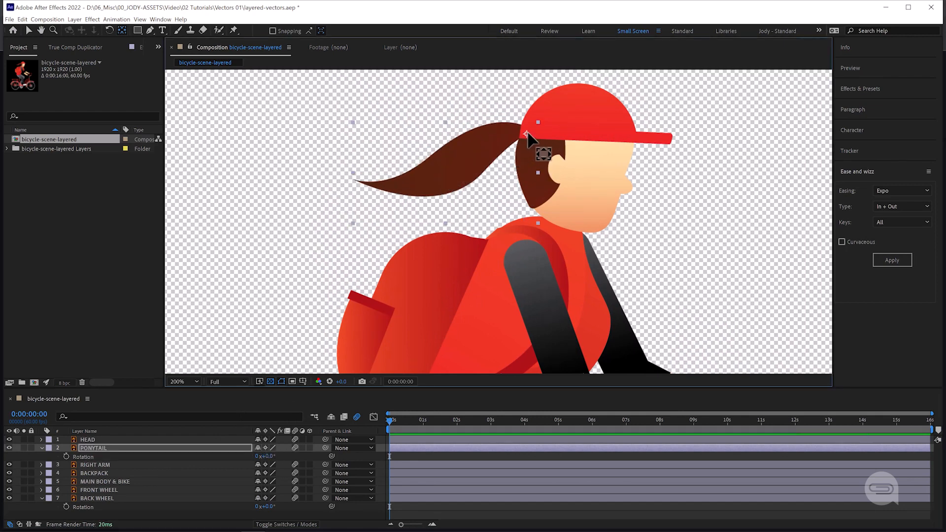
{"action": "left_click_drag", "start_coordinate": [272, 458], "coordinate": [280, 458]}
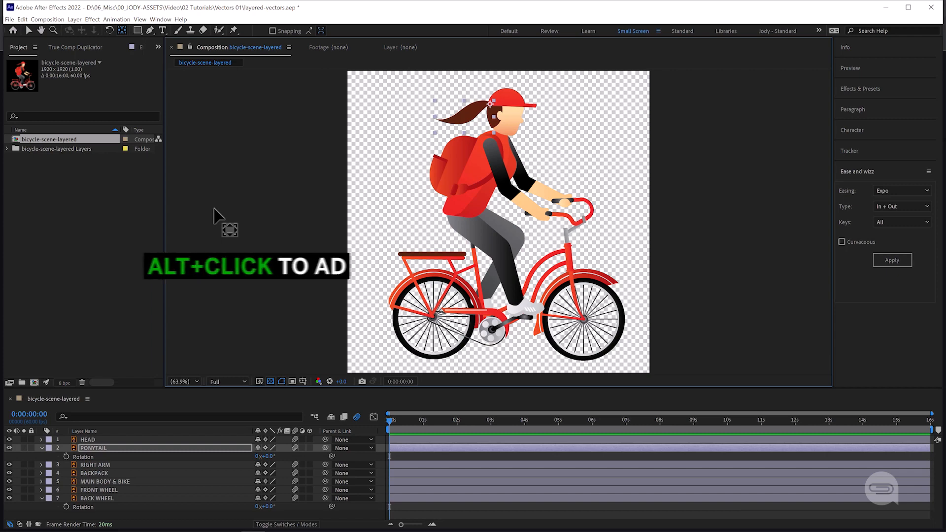
Add the expression wiggle(3,15) to the PONYTAIL layer's Rotation, preview the motion and collapse the layer
{"action": "left_click", "coordinate": [65, 457], "text": "alt"}
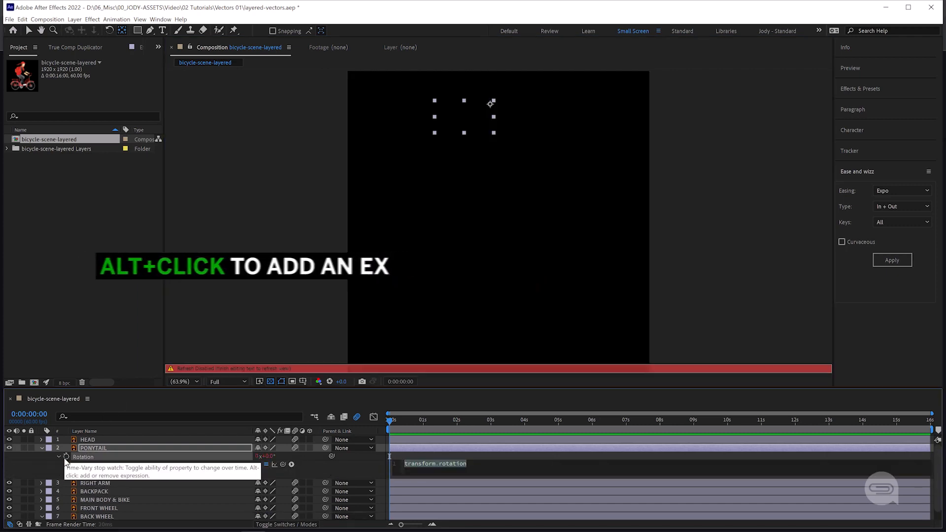
{"action": "type", "text": "wiggle()"}
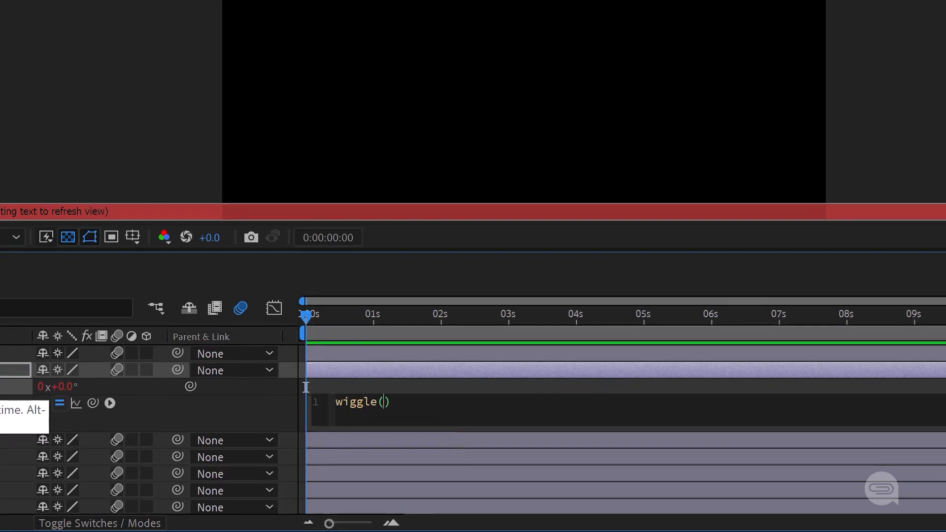
{"action": "type", "text": "3,15"}
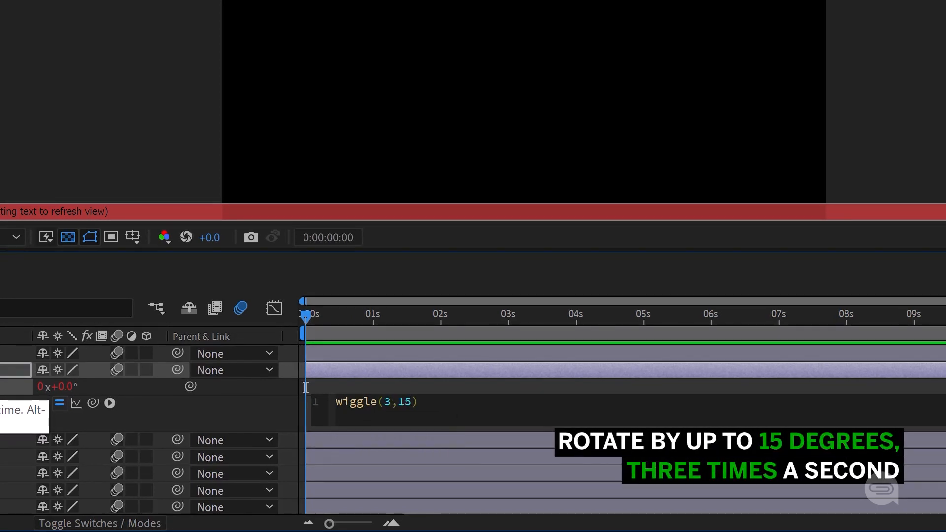
{"action": "key", "text": "KP_Enter"}
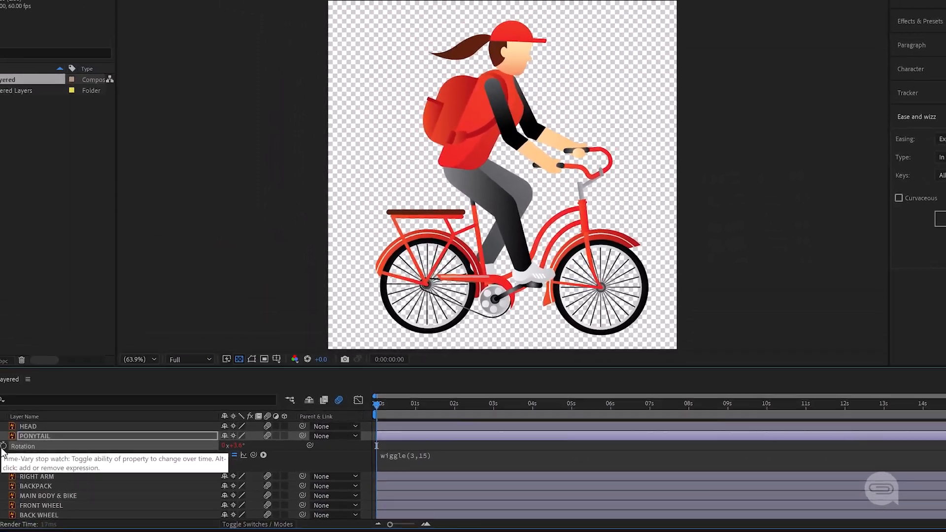
{"action": "key", "text": "space"}
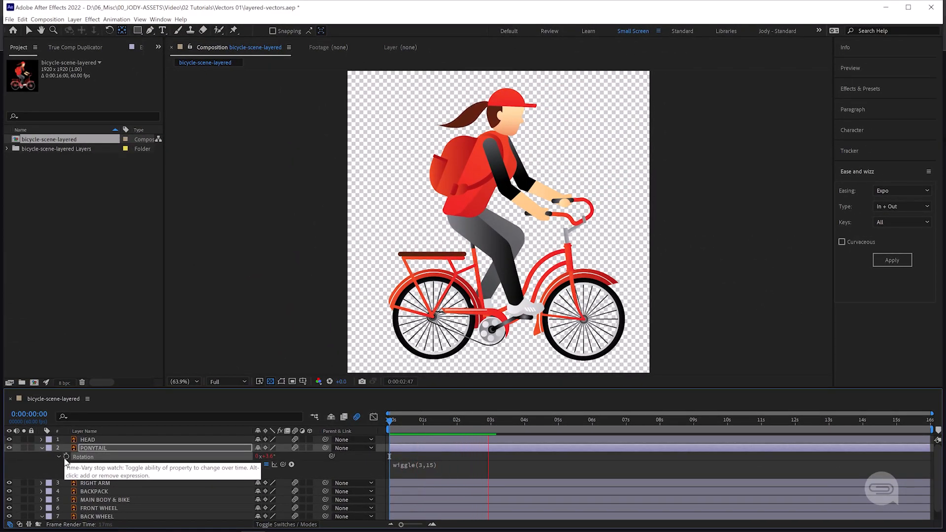
{"action": "left_click", "coordinate": [42, 448]}
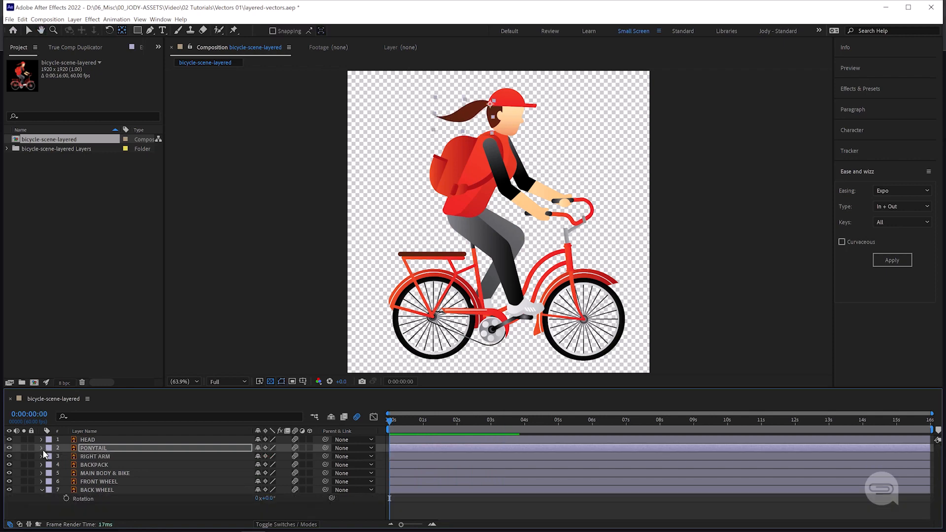
Keyframe BACK WHEEL Rotation to one full turn by 2 seconds, loop it with the expression loopOut("cycle",0) and preview it
{"action": "left_click", "coordinate": [66, 498]}
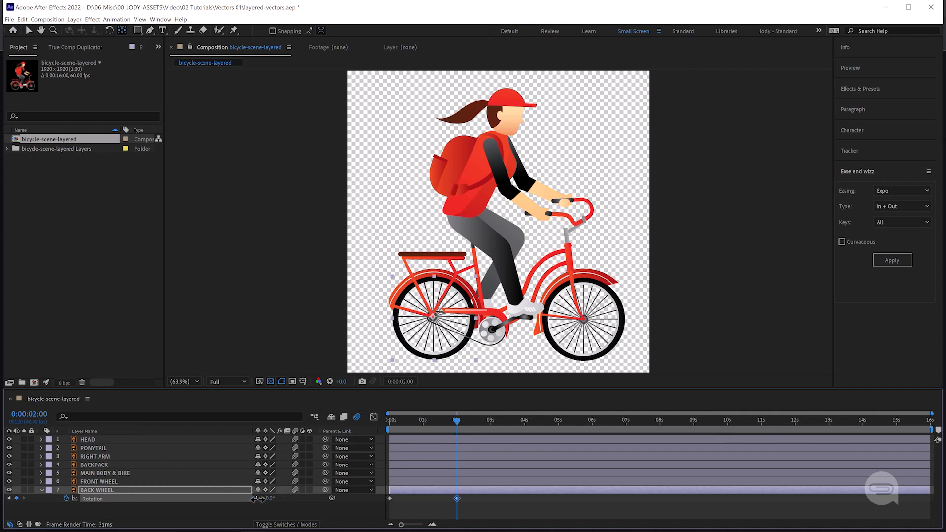
{"action": "left_click", "coordinate": [66, 498], "text": "alt"}
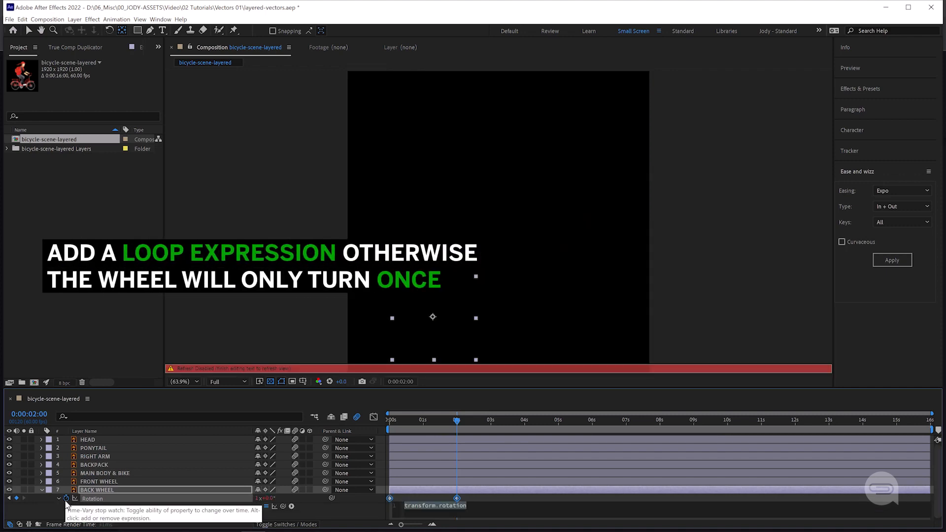
{"action": "type", "text": "loop"}
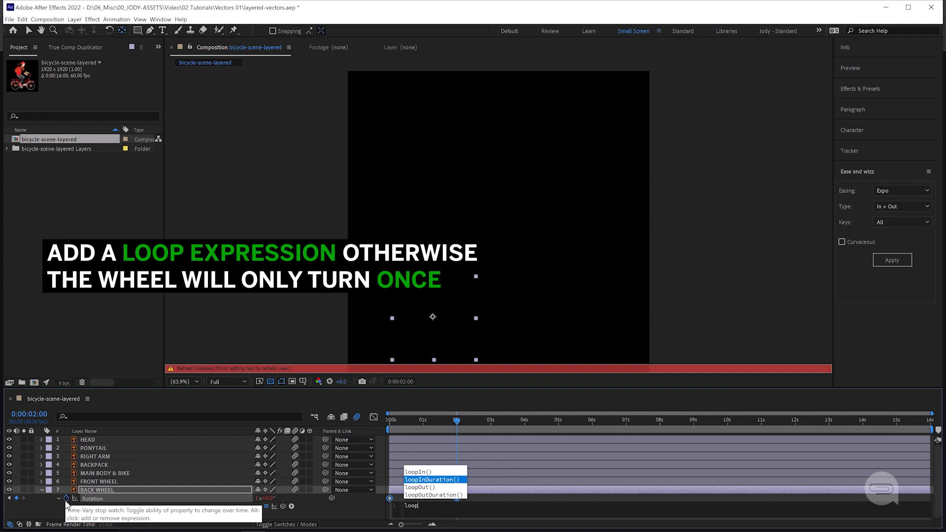
{"action": "key", "text": "Down"}
{"action": "key", "text": "Return"}
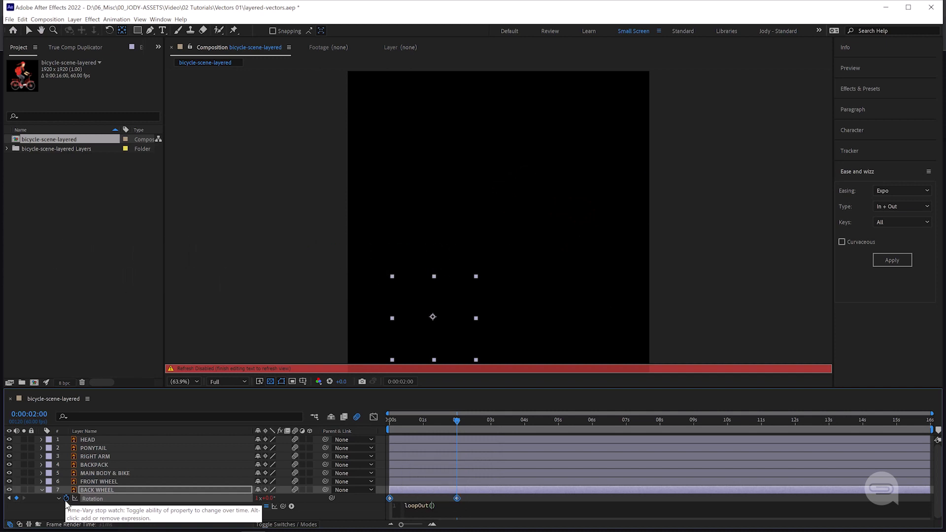
{"action": "type", "text": "\""}
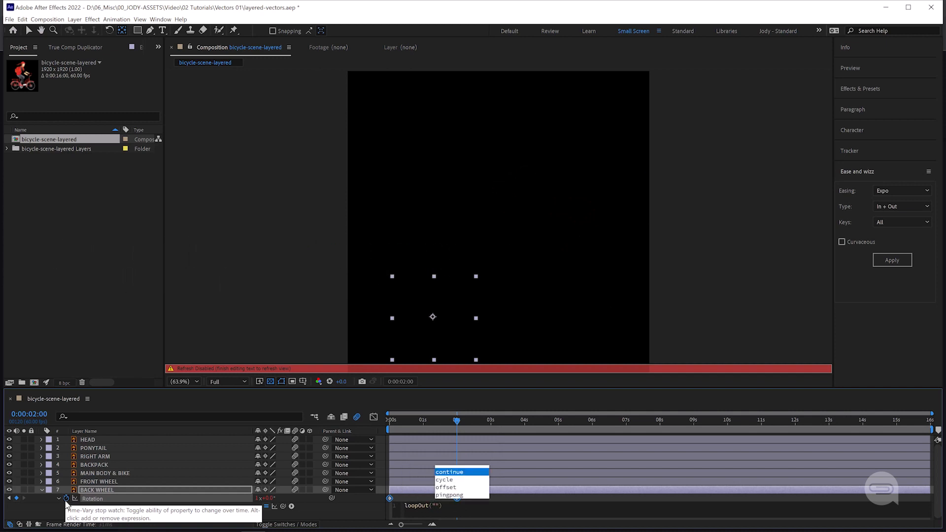
{"action": "key", "text": "Return"}
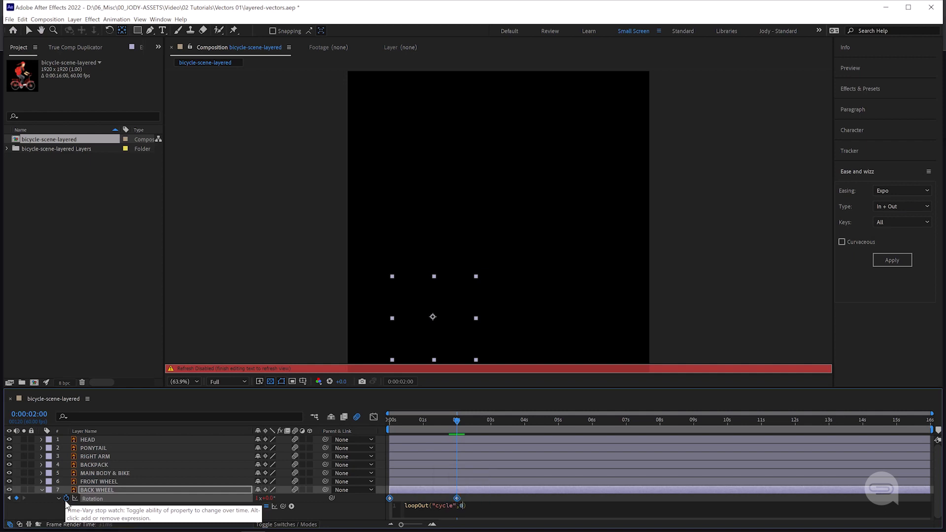
{"action": "type", "text": ",0"}
{"action": "key", "text": "KP_Enter"}
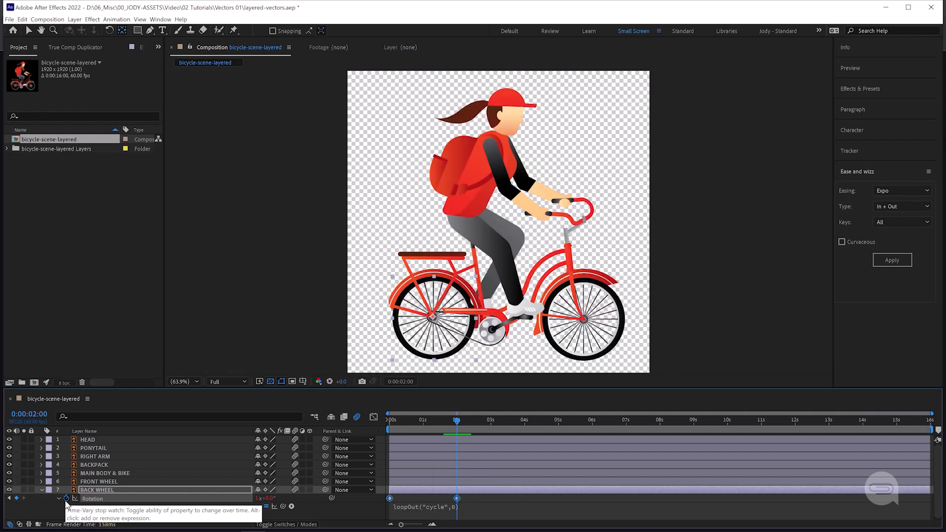
{"action": "key", "text": "space"}
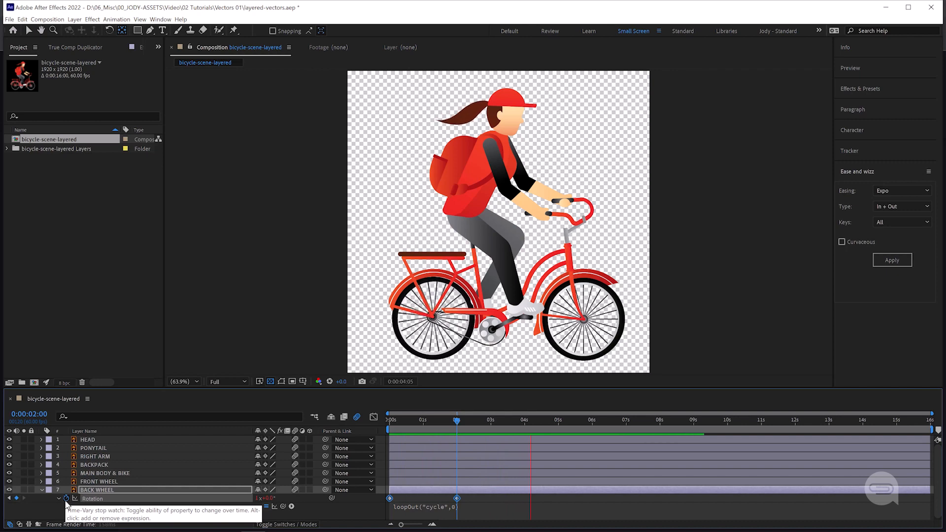
Copy the BACK WHEEL layer's Rotation keyframes and paste them onto the FRONT WHEEL layer from the composition's start, previewing the motion
{"action": "key", "text": "space"}
{"action": "key", "text": "Home"}
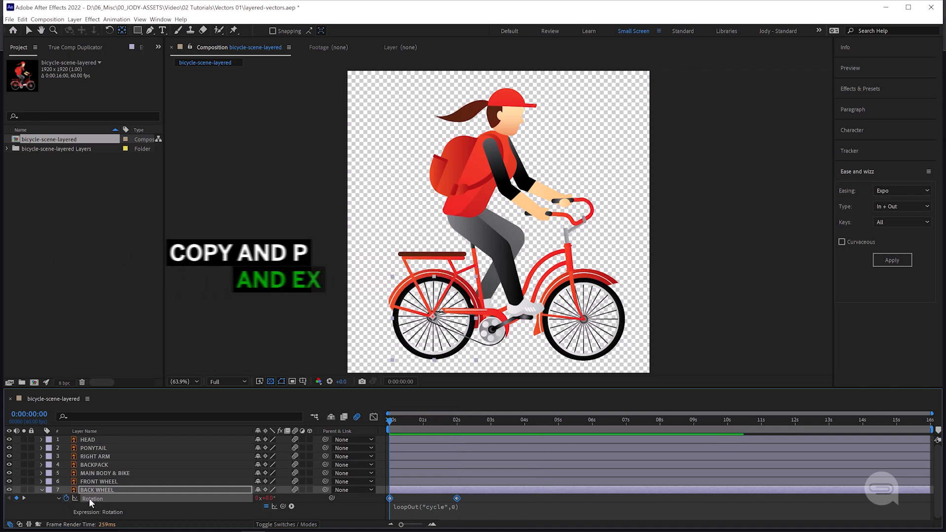
{"action": "left_click", "coordinate": [97, 481]}
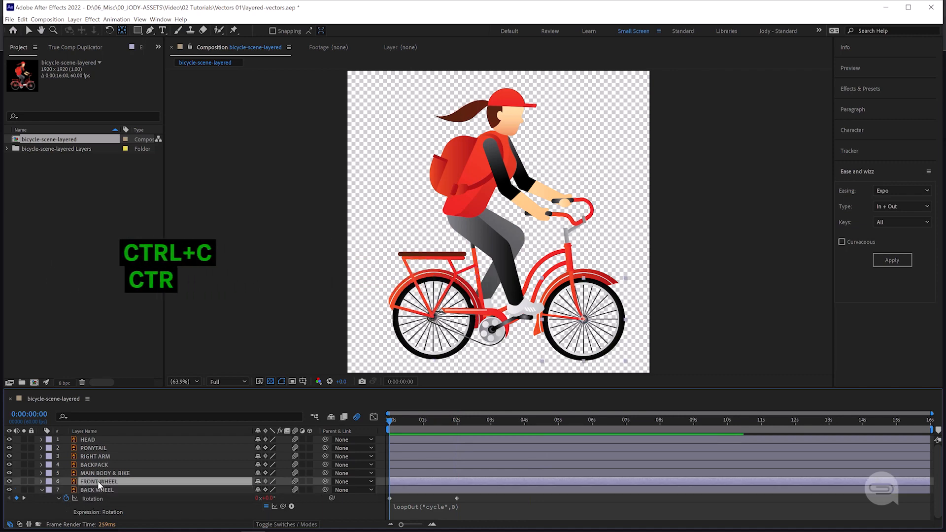
{"action": "key", "text": "ctrl+v"}
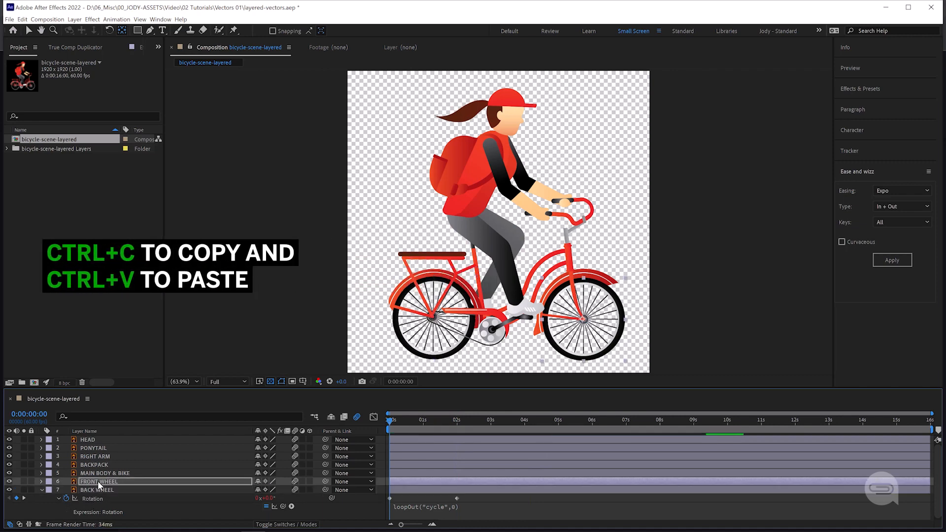
{"action": "key", "text": "ctrl+v"}
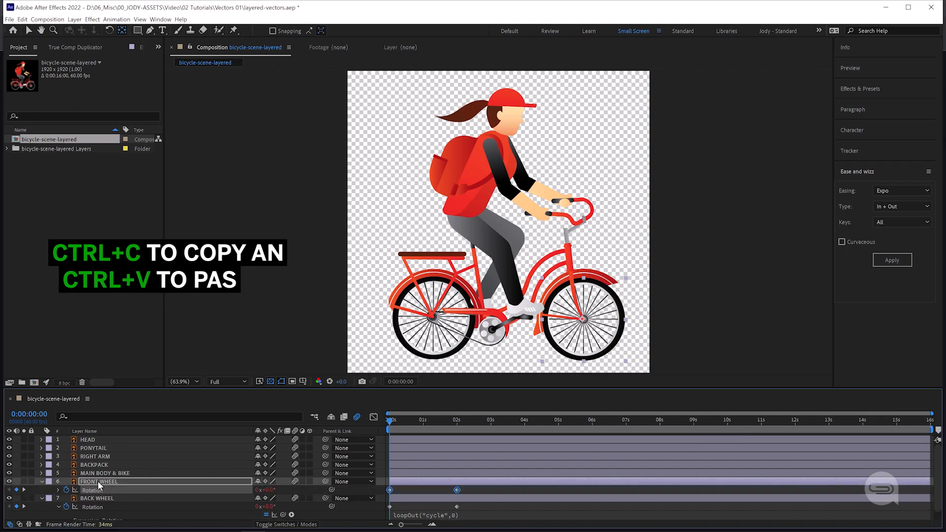
{"action": "key", "text": "space"}
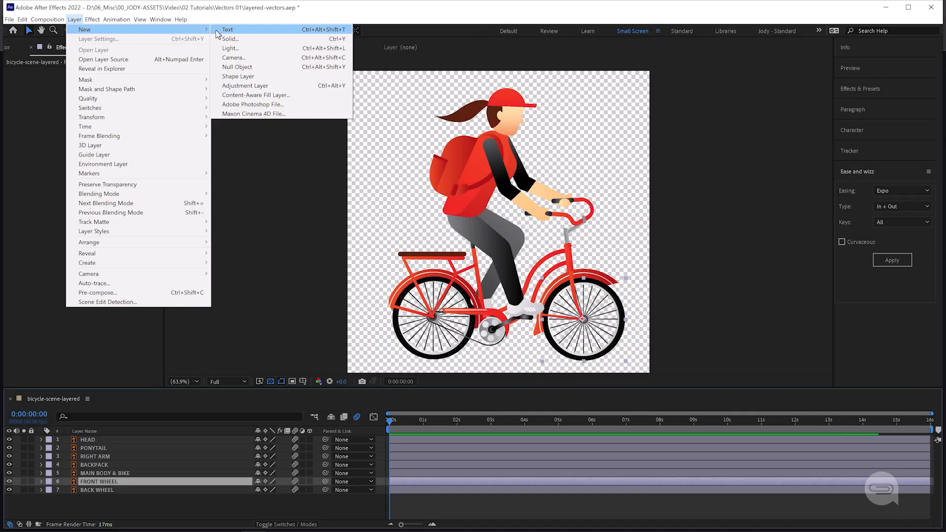
Create a null object in the composition and apply an Angle Control expression control to it
{"action": "left_click", "coordinate": [239, 67]}
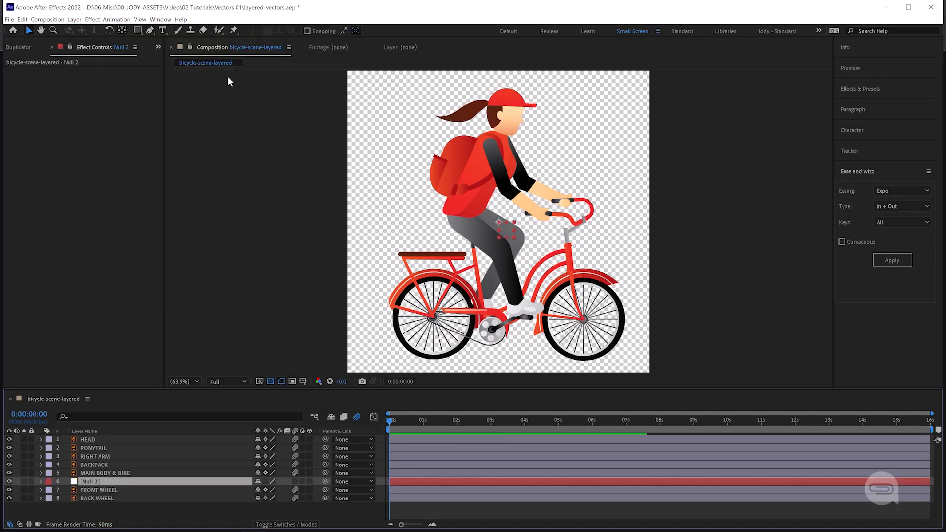
{"action": "left_click", "coordinate": [92, 19]}
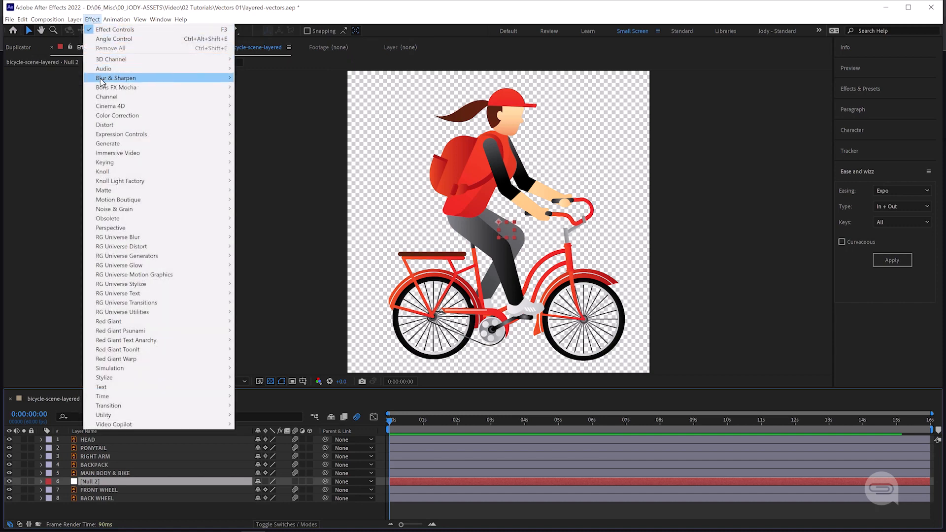
{"action": "mouse_move", "coordinate": [218, 135]}
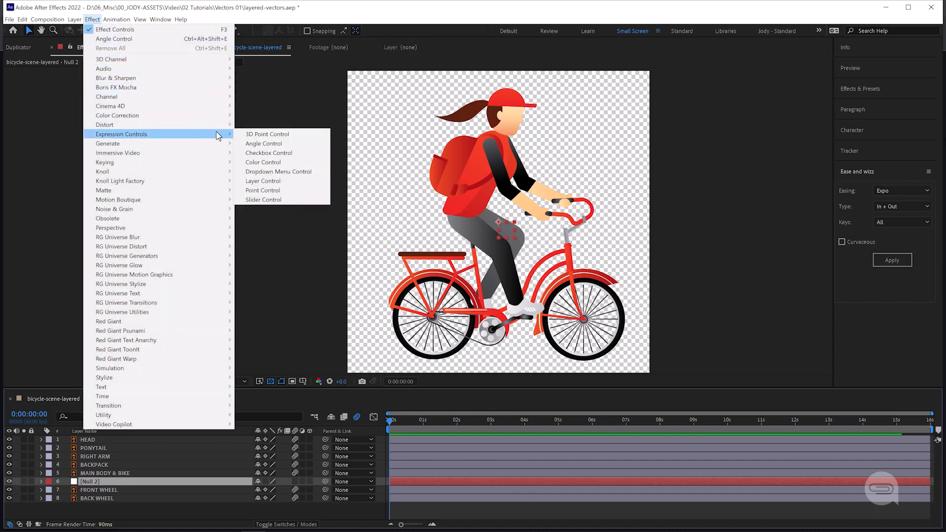
{"action": "left_click", "coordinate": [250, 144]}
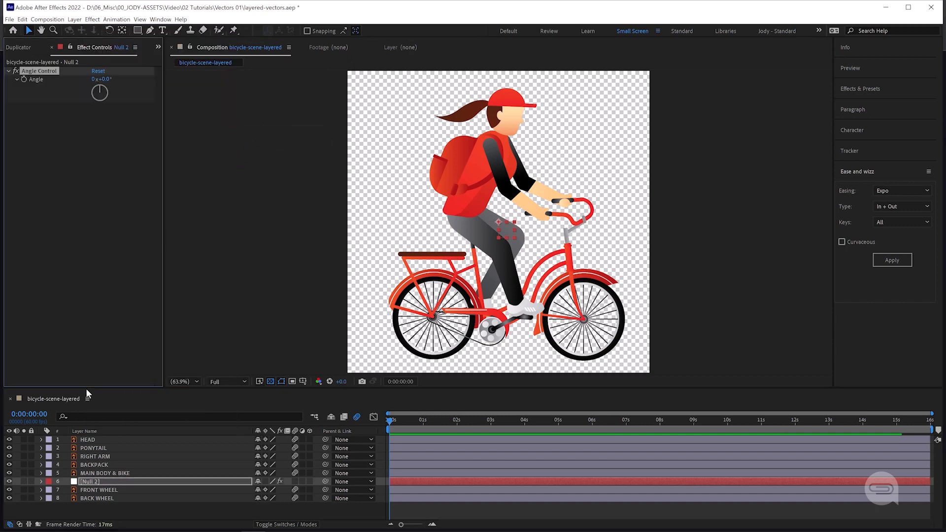
Keyframe the null's Angle Control from 0x+0.0° at the start to one full turn (1x+0.0°) at 2 seconds
{"action": "left_click", "coordinate": [41, 481]}
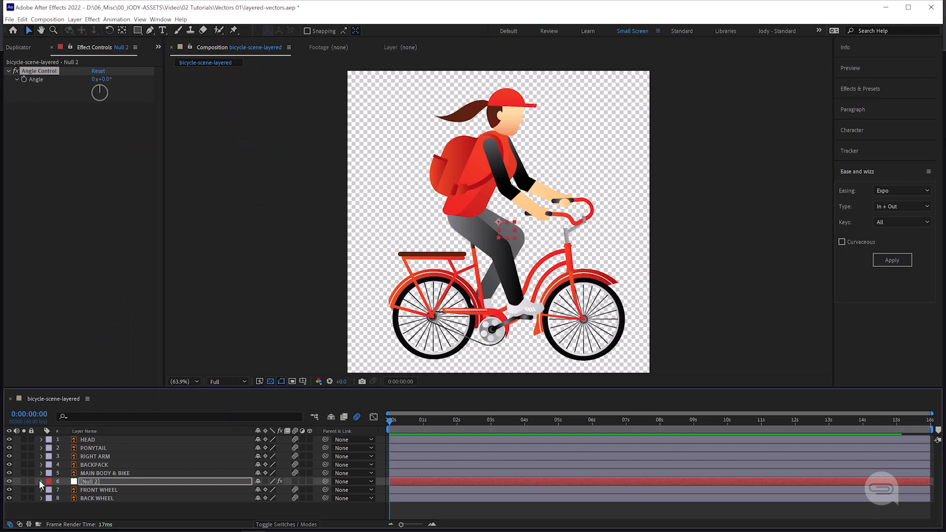
{"action": "left_click", "coordinate": [49, 491]}
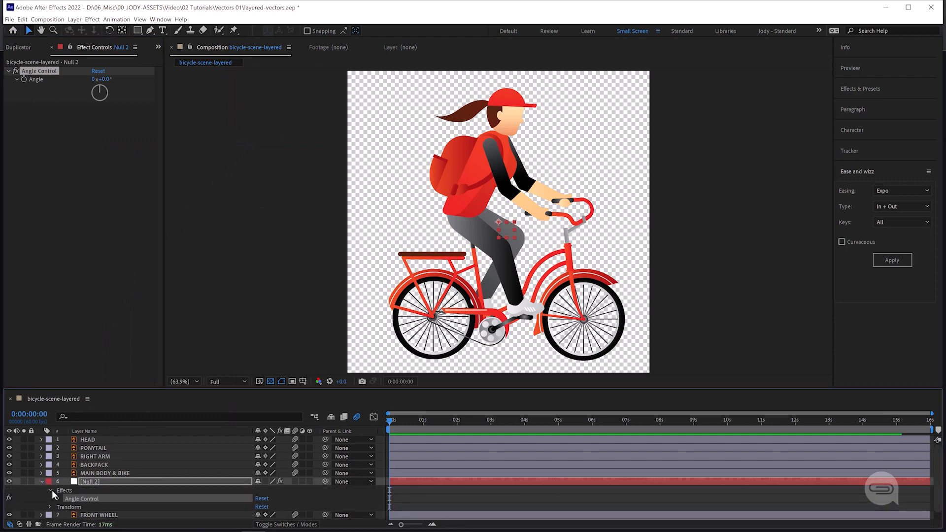
{"action": "scroll", "coordinate": [52, 489], "scroll_direction": "down", "scroll_amount": 1}
{"action": "left_click", "coordinate": [56, 490]}
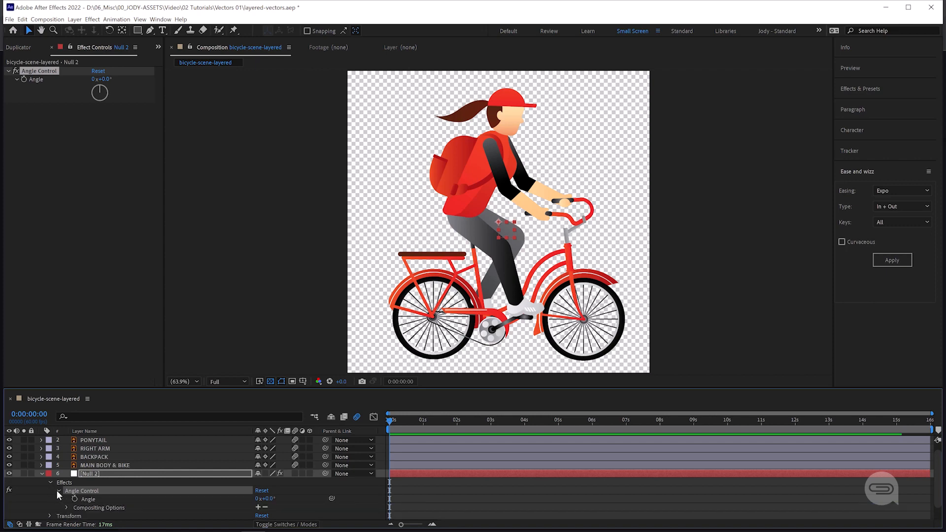
{"action": "scroll", "coordinate": [56, 489], "scroll_direction": "down", "scroll_amount": 2}
{"action": "left_click", "coordinate": [74, 482]}
{"action": "left_click", "coordinate": [45, 415]}
{"action": "type", "text": "0200"}
{"action": "key", "text": "Return"}
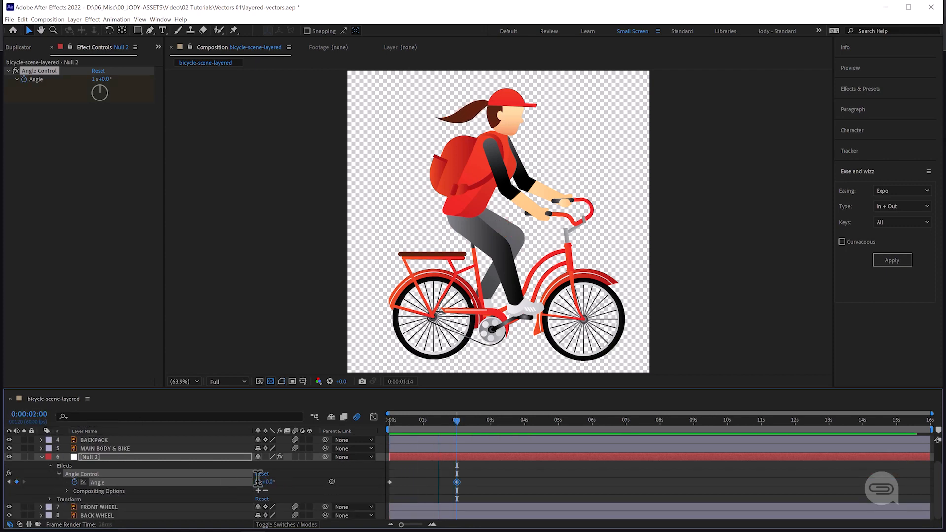
Reveal Rotation on both wheel layers and link the FRONT WHEEL's Rotation to the null's Angle with an expression
{"action": "left_click", "coordinate": [127, 508]}
{"action": "left_click", "coordinate": [126, 514], "text": "shift"}
{"action": "key", "text": "r"}
{"action": "scroll", "coordinate": [117, 493], "scroll_direction": "down", "scroll_amount": 2}
{"action": "left_click", "coordinate": [102, 499]}
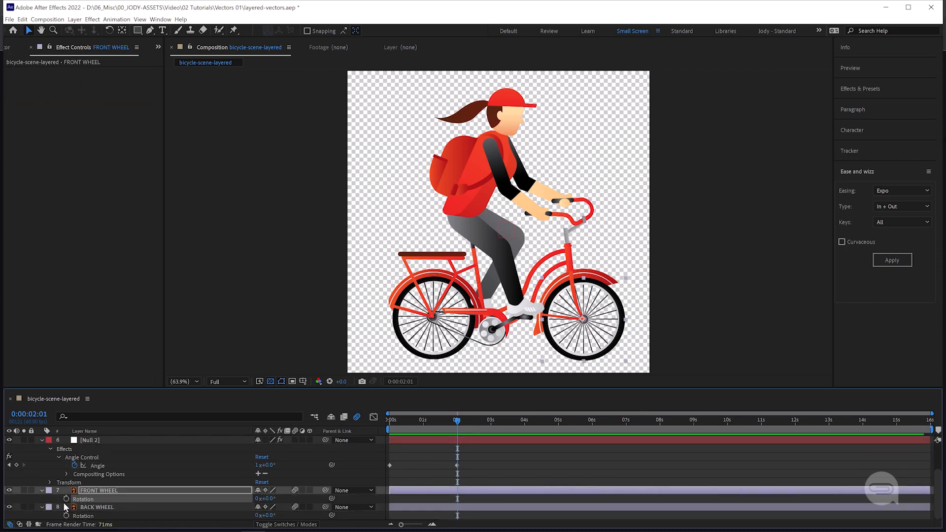
{"action": "left_click", "coordinate": [66, 499], "text": "alt"}
{"action": "left_click_drag", "start_coordinate": [282, 507], "coordinate": [125, 466]}
{"action": "left_click", "coordinate": [111, 491]}
{"action": "scroll", "coordinate": [112, 490], "scroll_direction": "down", "scroll_amount": 1}
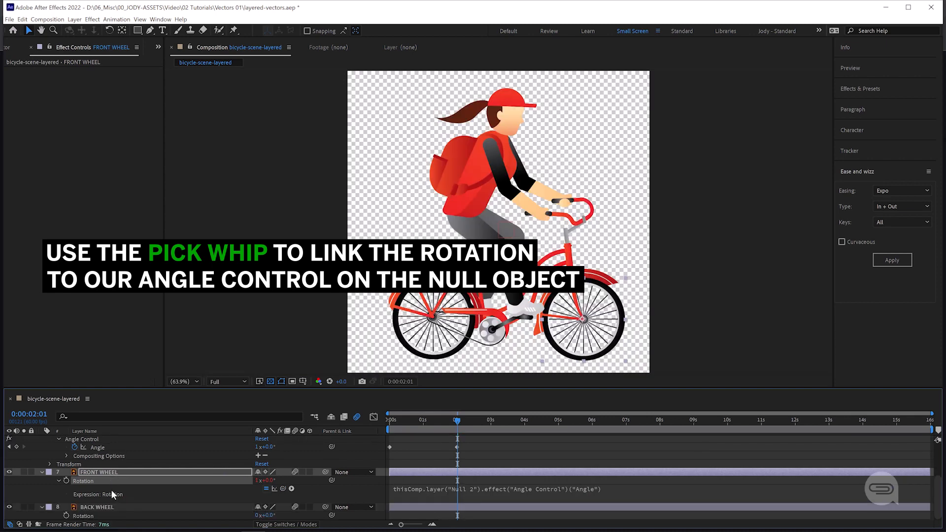
Link the BACK WHEEL layer's Rotation to the null's Angle with an expression and preview the wheels
{"action": "left_click", "coordinate": [66, 515], "text": "alt"}
{"action": "left_click_drag", "start_coordinate": [282, 505], "coordinate": [123, 444]}
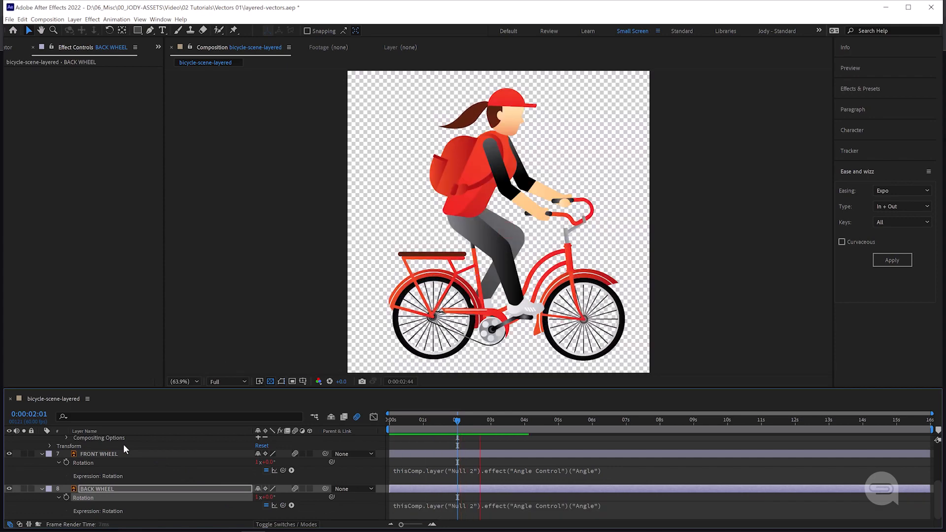
{"action": "key", "text": "space"}
Add the expression loopOut("cycle",0) to the null's Angle property and preview the looping wheels
{"action": "scroll", "coordinate": [123, 444], "scroll_direction": "up", "scroll_amount": 1}
{"action": "left_click", "coordinate": [75, 454], "text": "alt"}
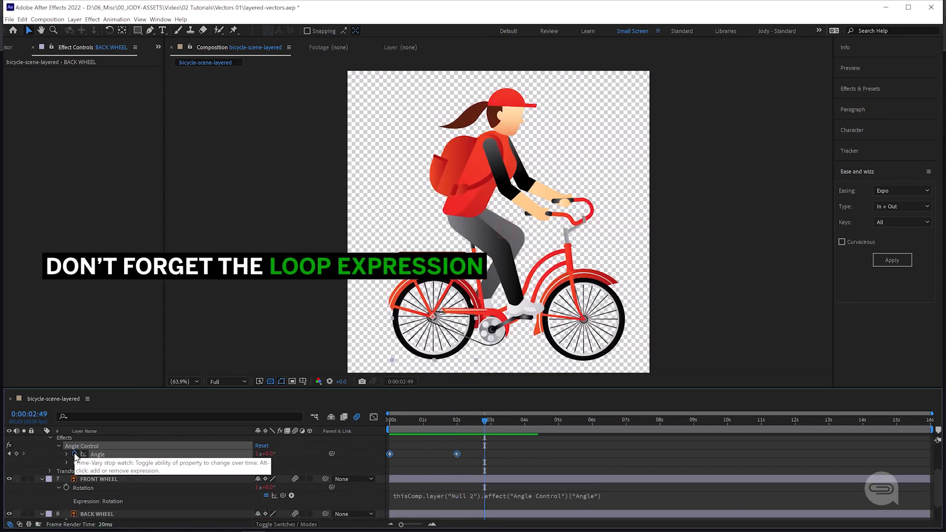
{"action": "type", "text": "loo"}
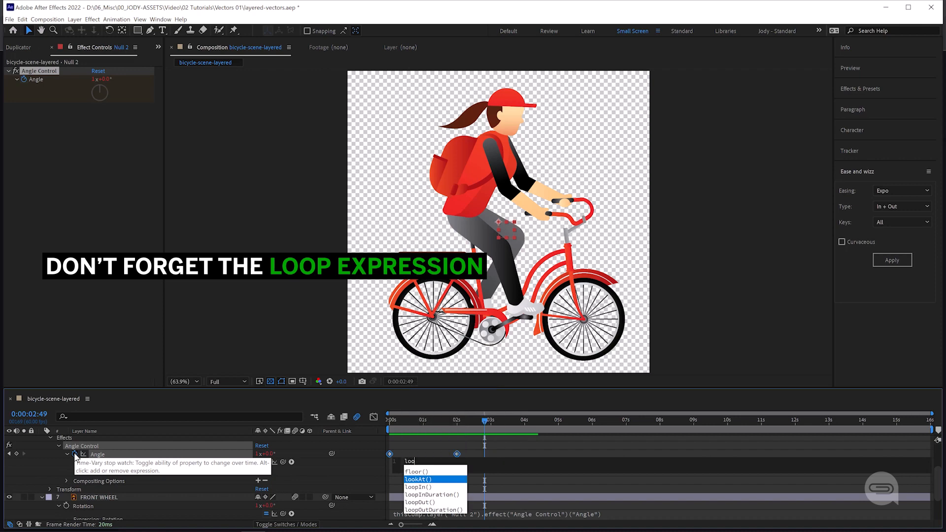
{"action": "type", "text": "pOut()\""}
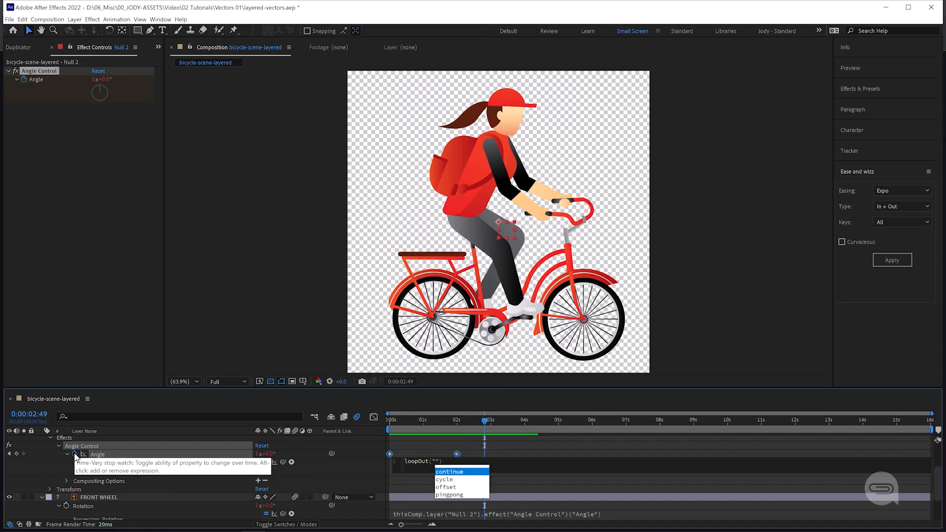
{"action": "key", "text": "Return"}
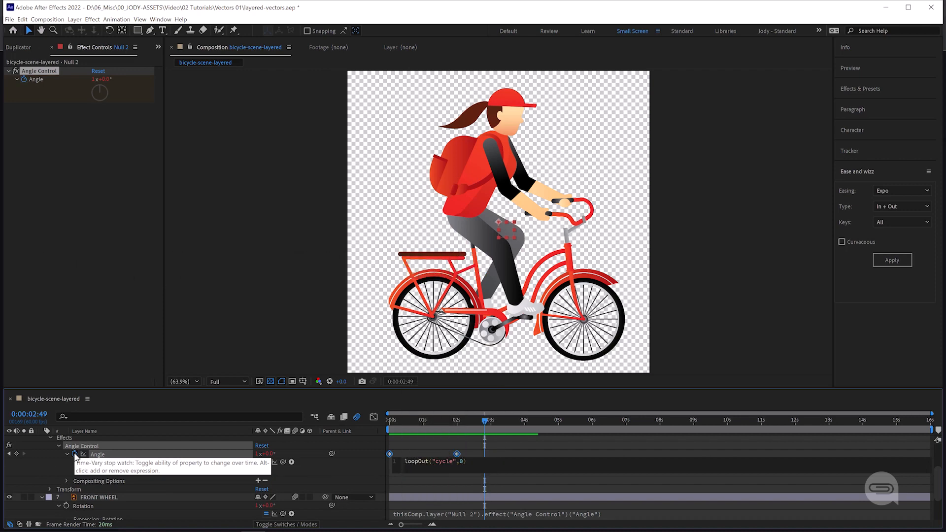
{"action": "key", "text": "KP_Enter"}
{"action": "key", "text": "space"}
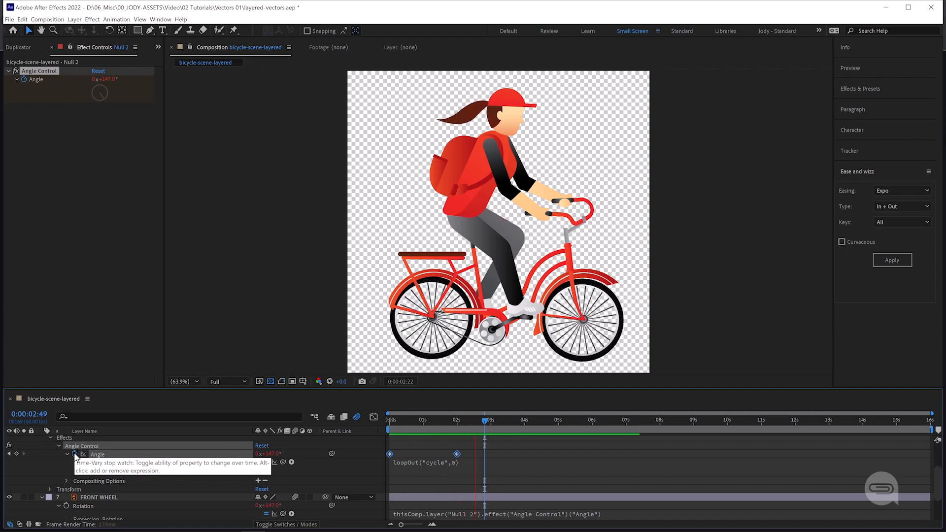
Move the second Angle keyframe on the null earlier to about 0.7 seconds to speed up both wheels
{"action": "left_click_drag", "start_coordinate": [459, 453], "coordinate": [414, 457]}
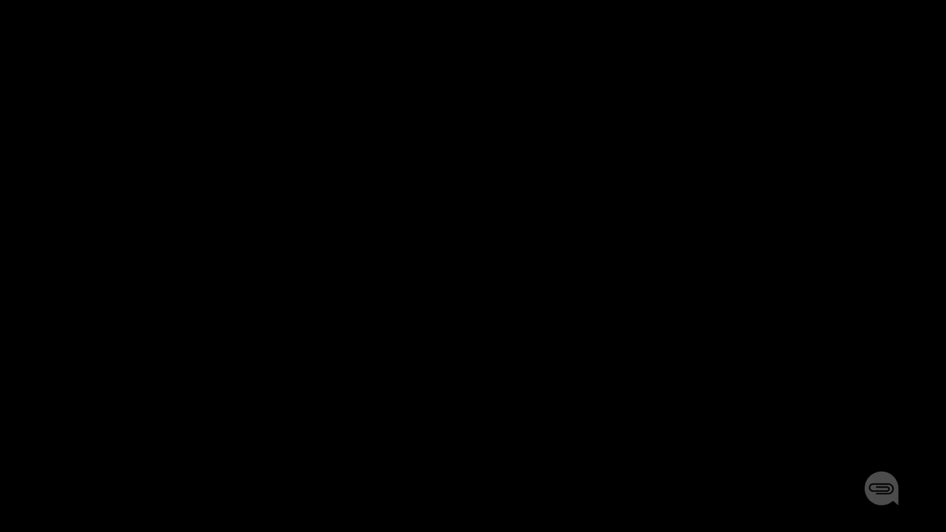